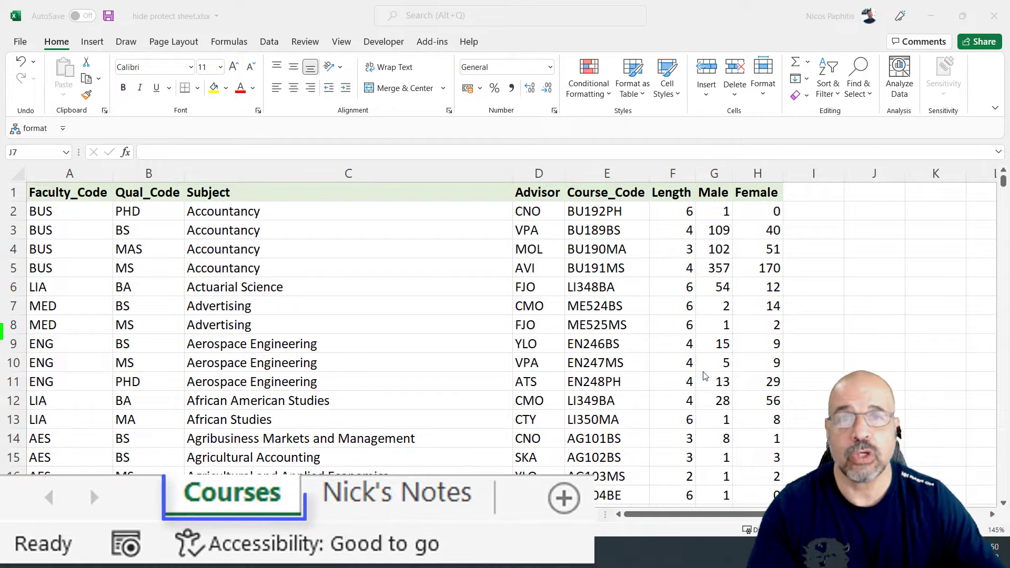
On Nick's Notes, set cell I8 in the Ancient History row to delete
scroll(397, 311, "down", 4)
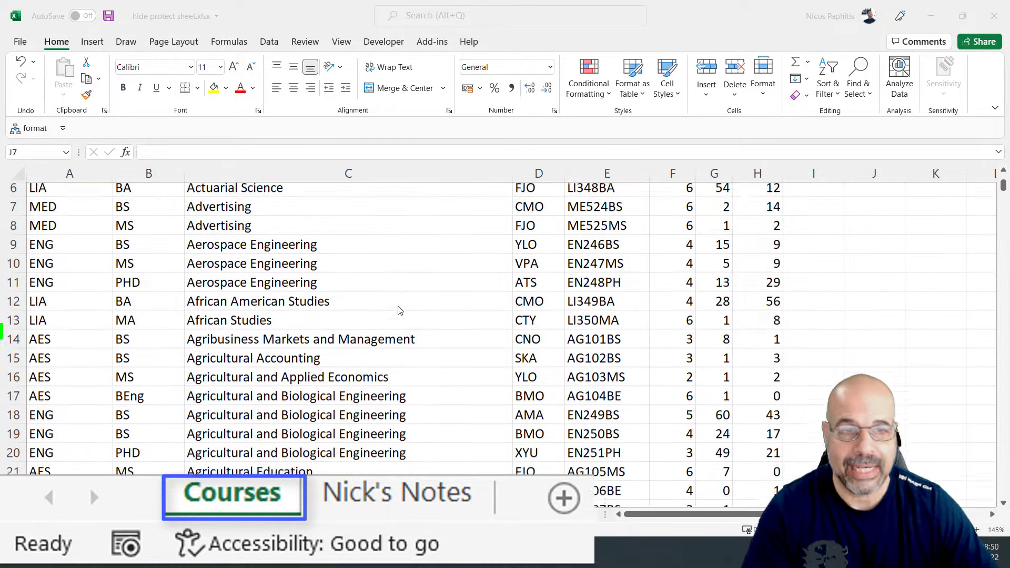
scroll(397, 313, "up", 4)
scroll(397, 313, "down", 10)
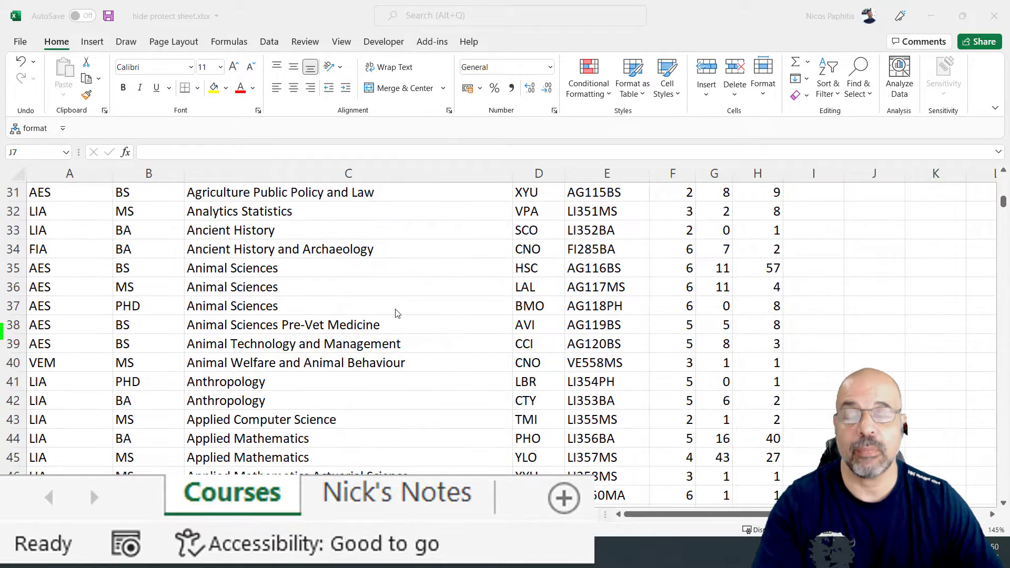
scroll(397, 313, "down", 7)
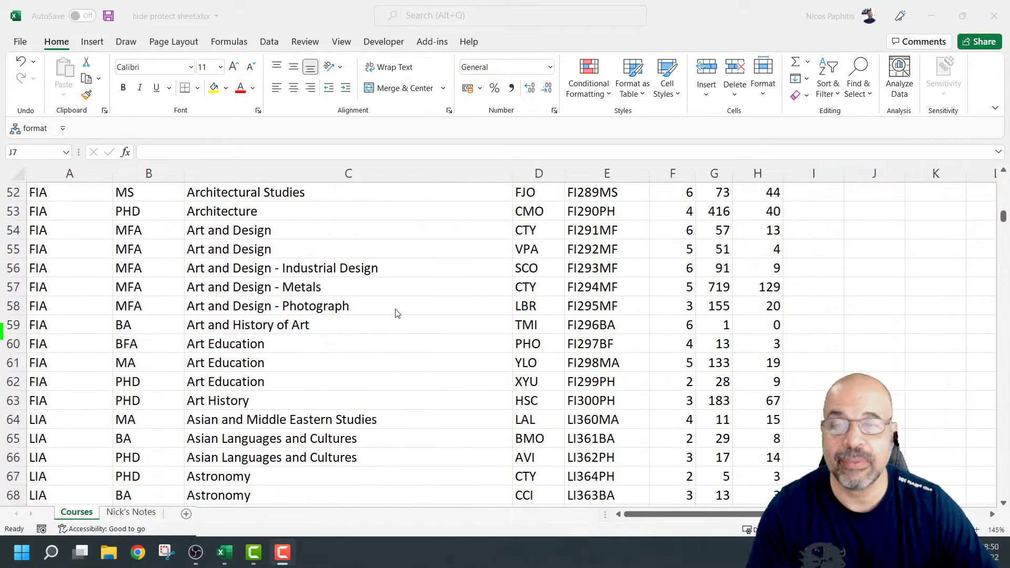
scroll(397, 314, "down", 4)
scroll(397, 313, "up", 20)
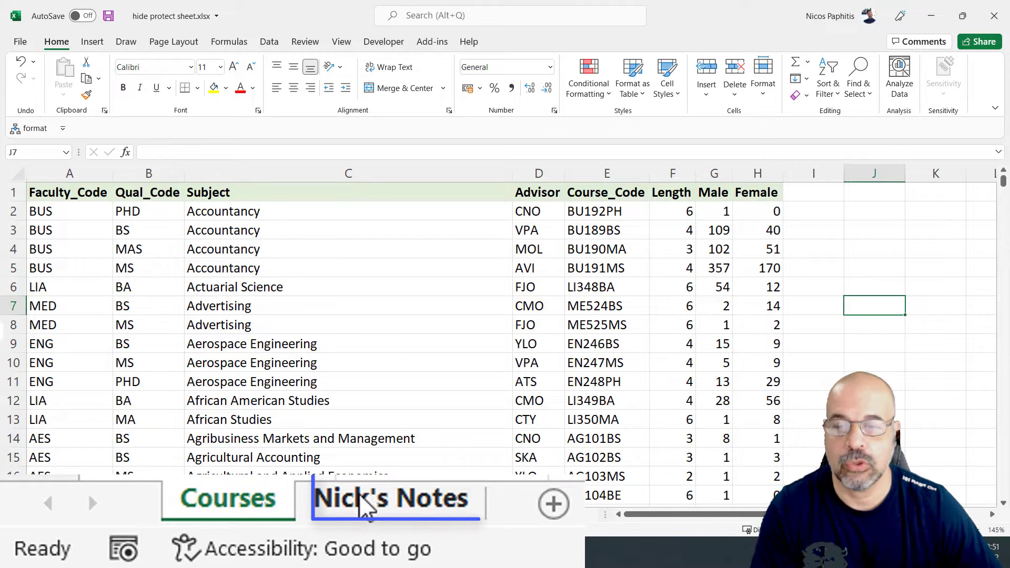
left_click(369, 502)
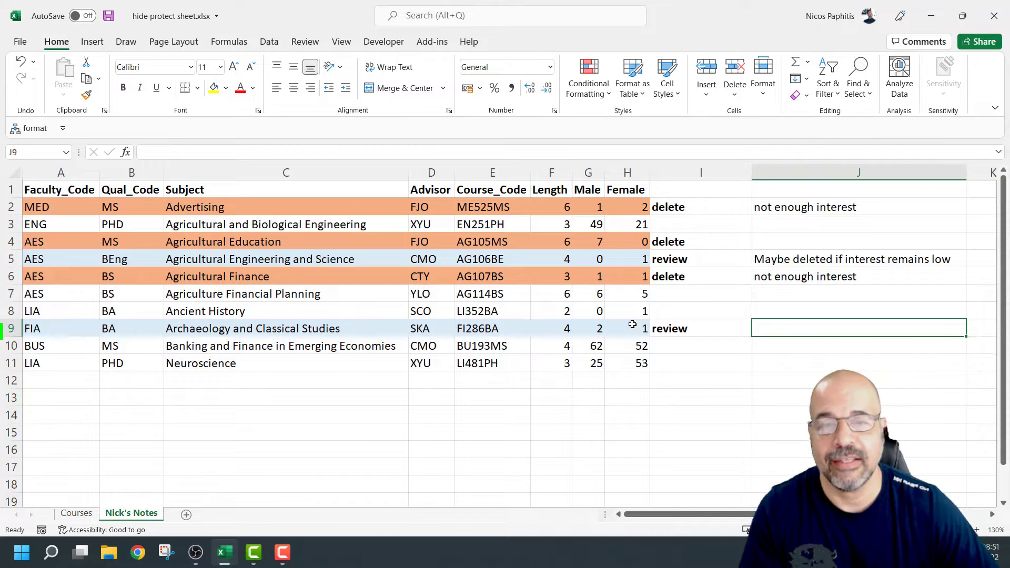
left_click(673, 313)
left_click(758, 313)
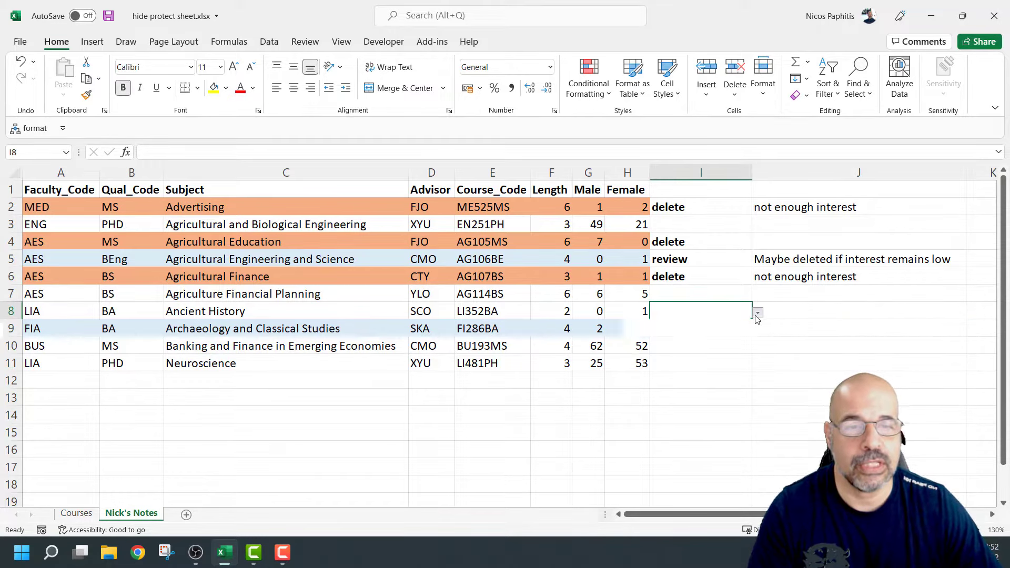
left_click(673, 327)
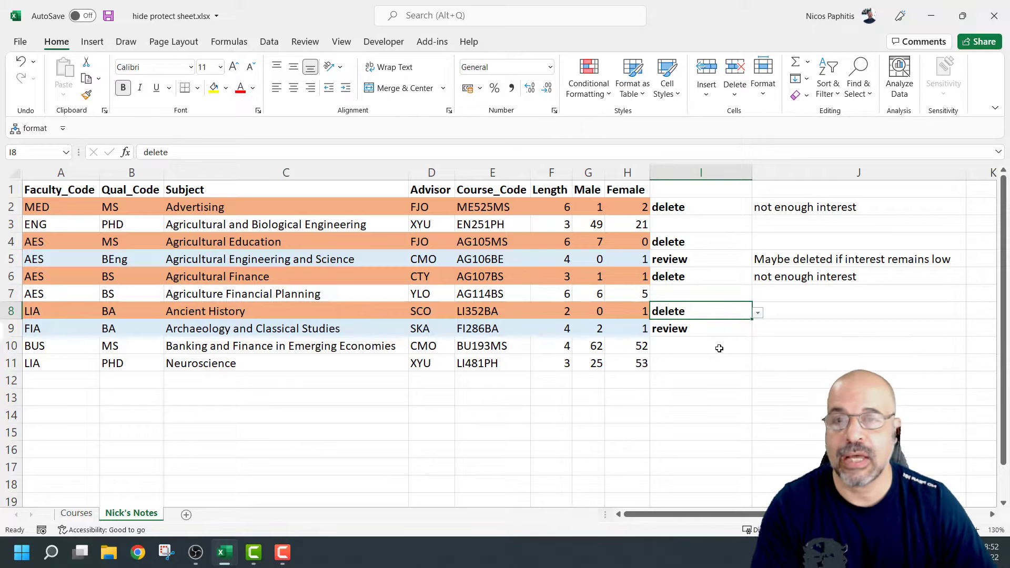
Protect the Nick's Notes sheet with a confirmed password, allowing only locked and unlocked cell selection
left_click(305, 42)
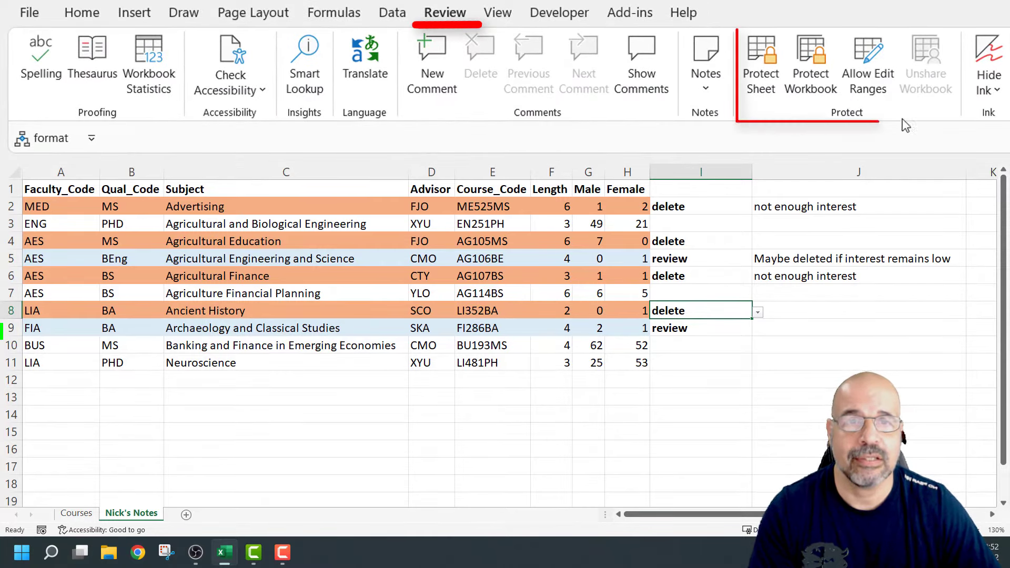
left_click(761, 68)
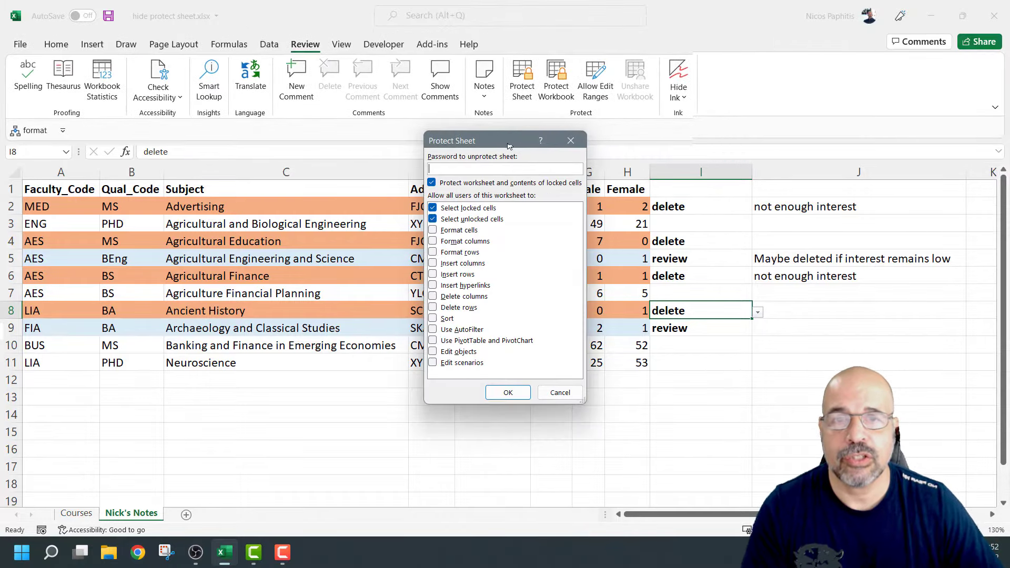
left_click_drag(509, 145, 490, 142)
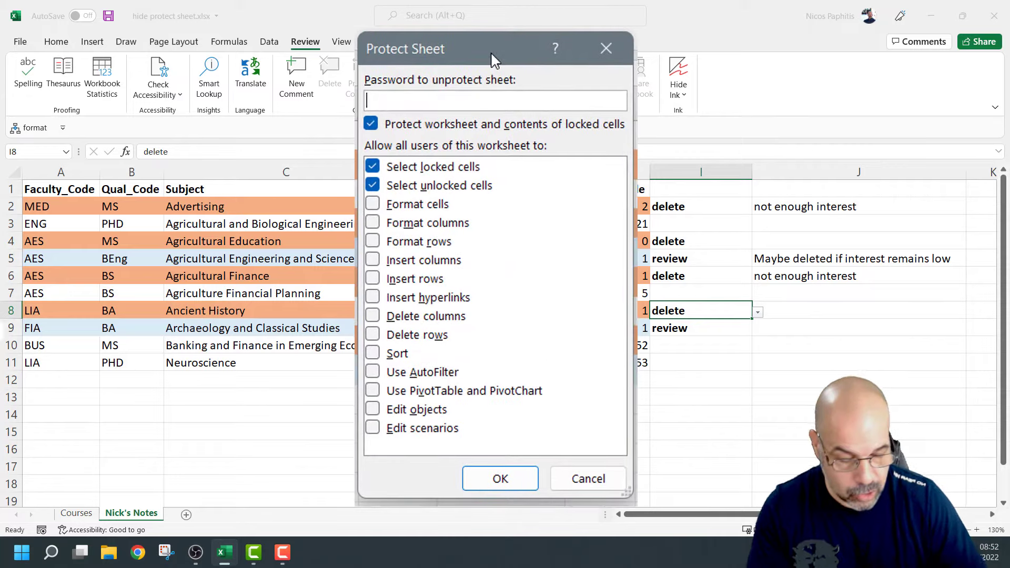
type("abc")
key("BackSpace")
key("BackSpace")
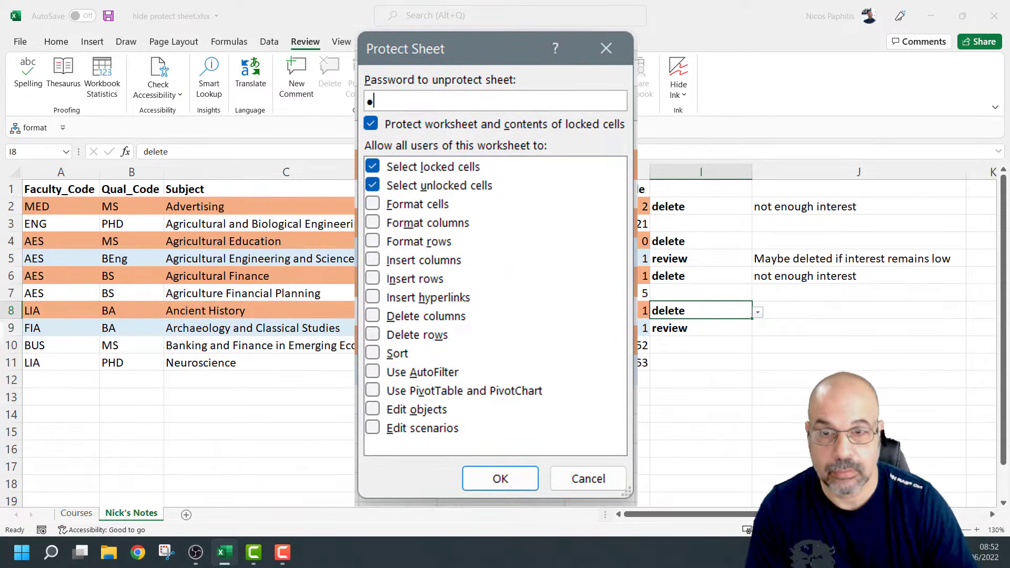
type("bc")
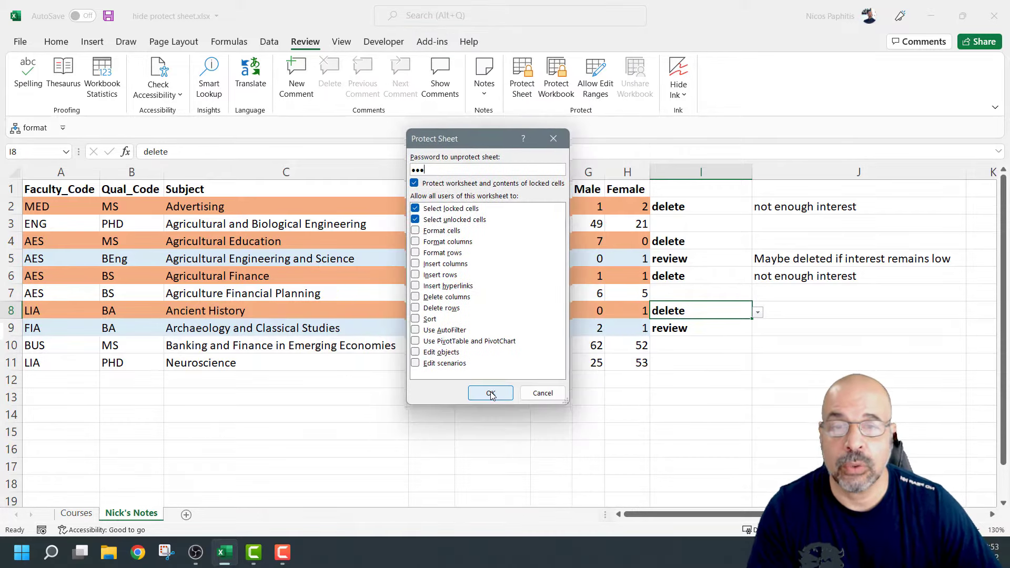
left_click(491, 393)
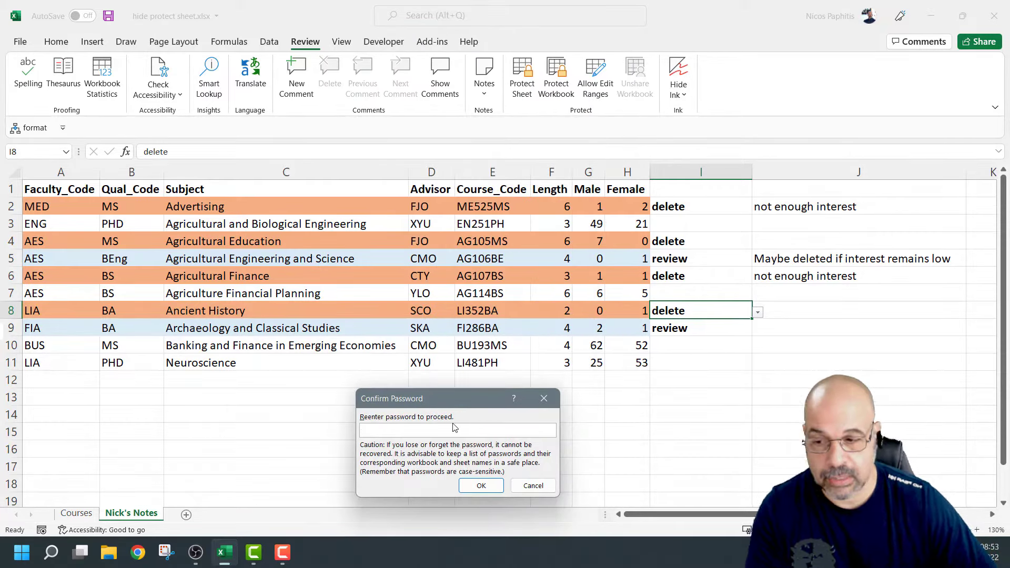
type("••")
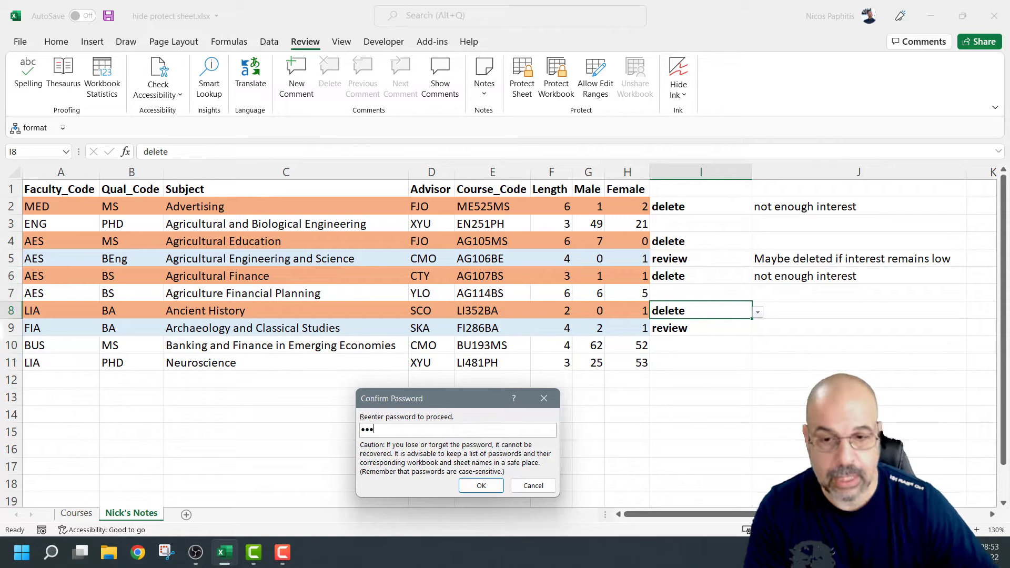
left_click(480, 484)
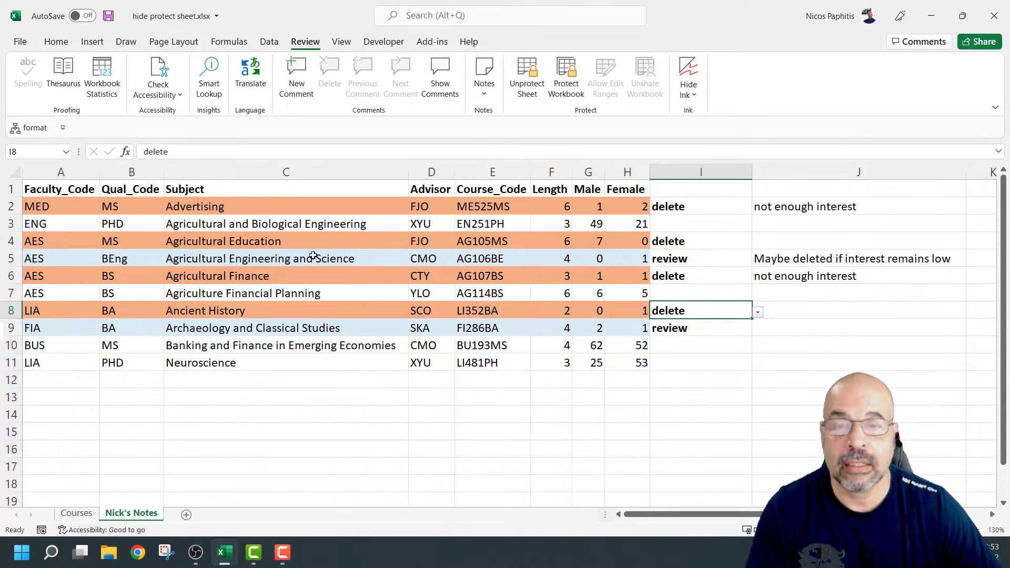
double_click(329, 381)
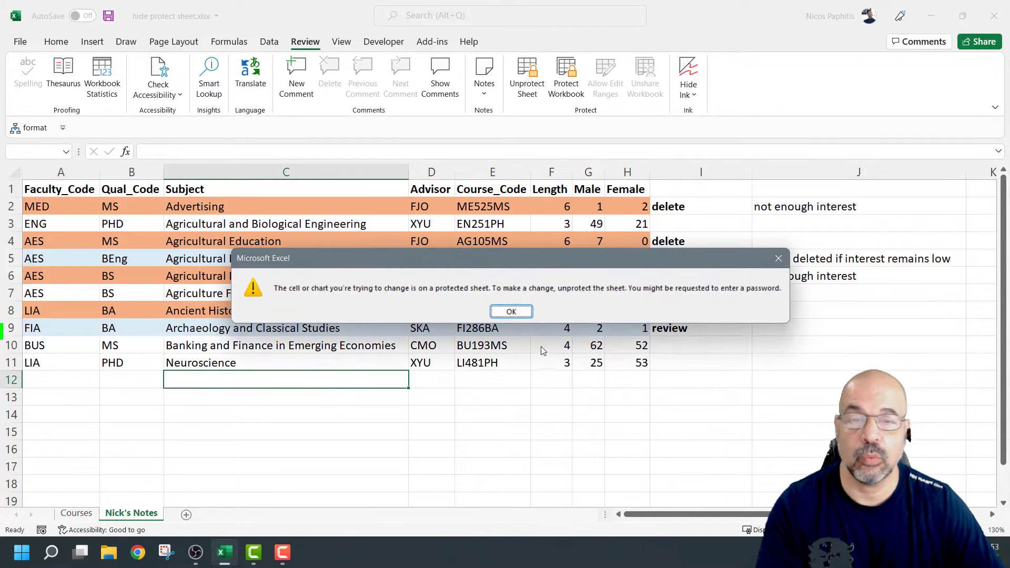
left_click(519, 312)
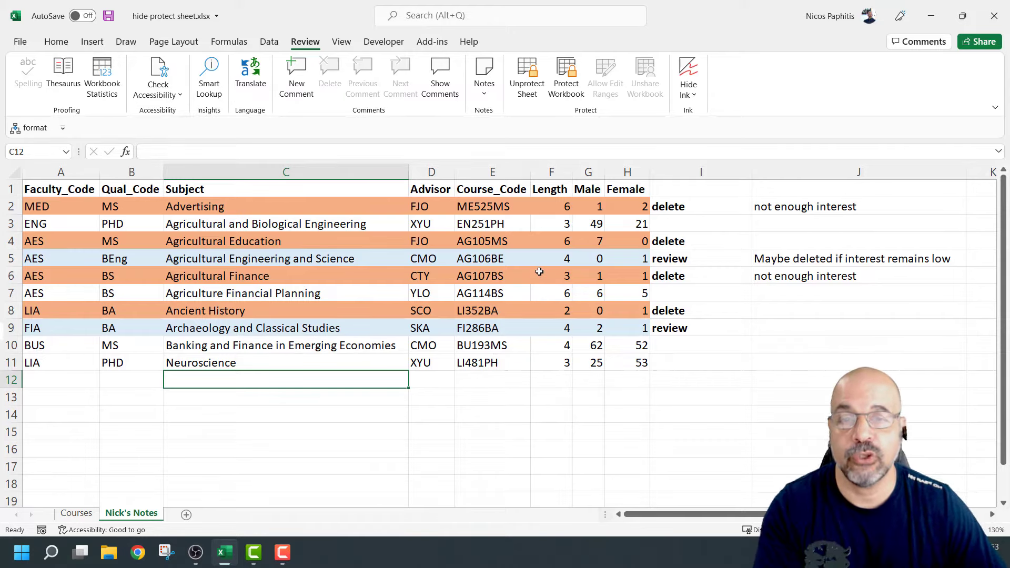
left_click(77, 513)
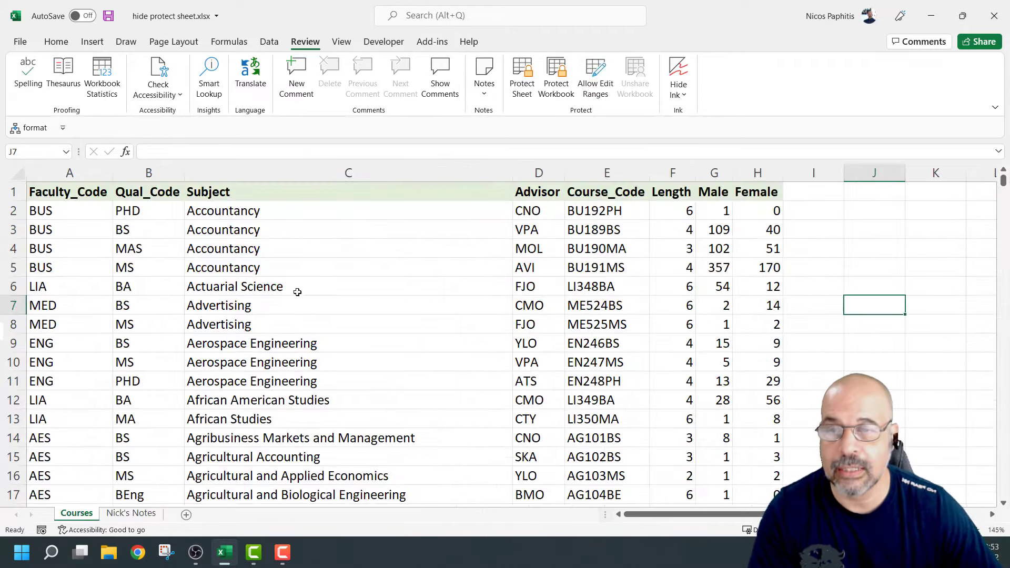
left_click(298, 287)
type("eeeeee")
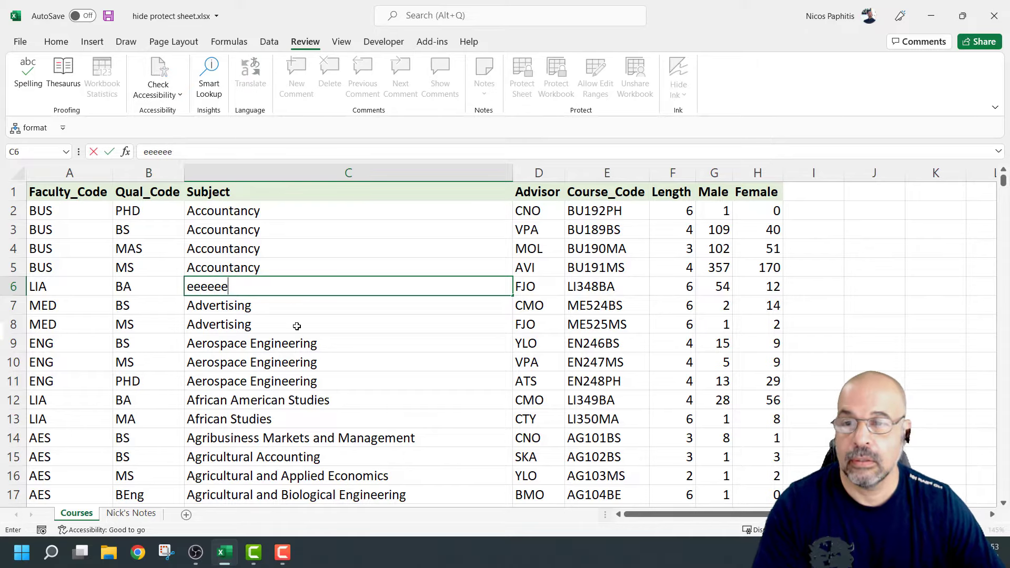
left_click(296, 325)
key("ctrl+z")
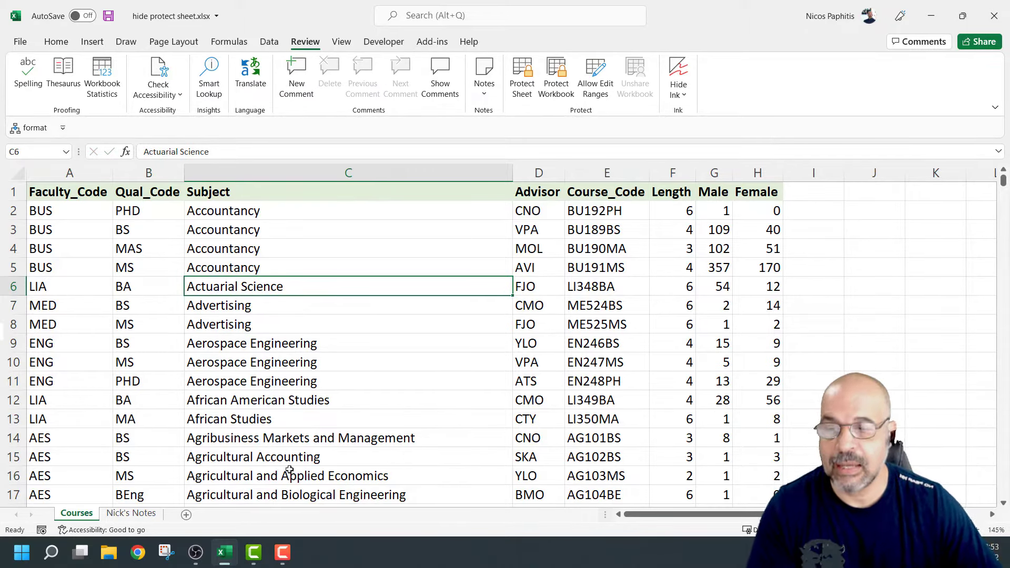
left_click(131, 513)
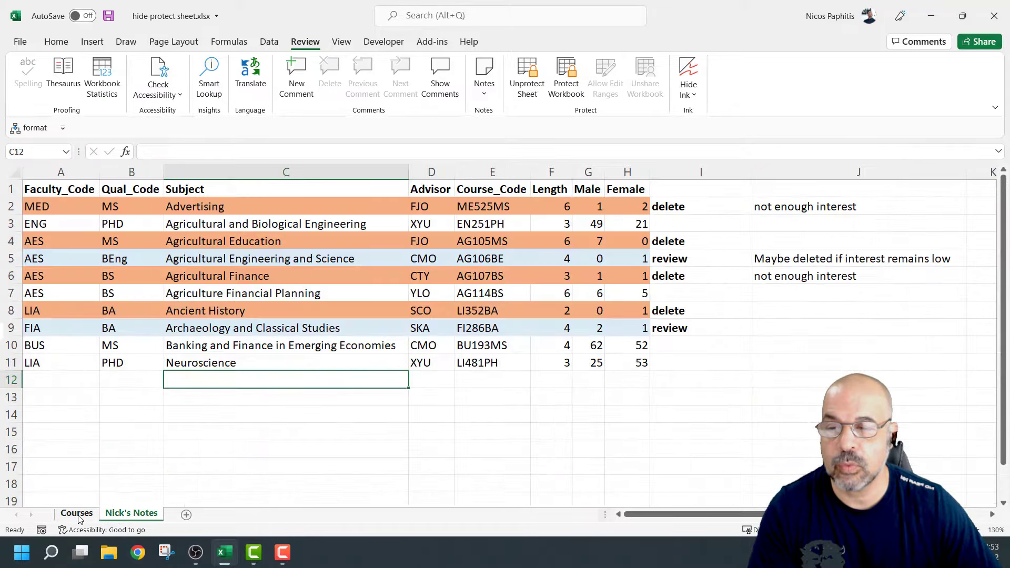
left_click(77, 513)
left_click(131, 513)
left_click(758, 307)
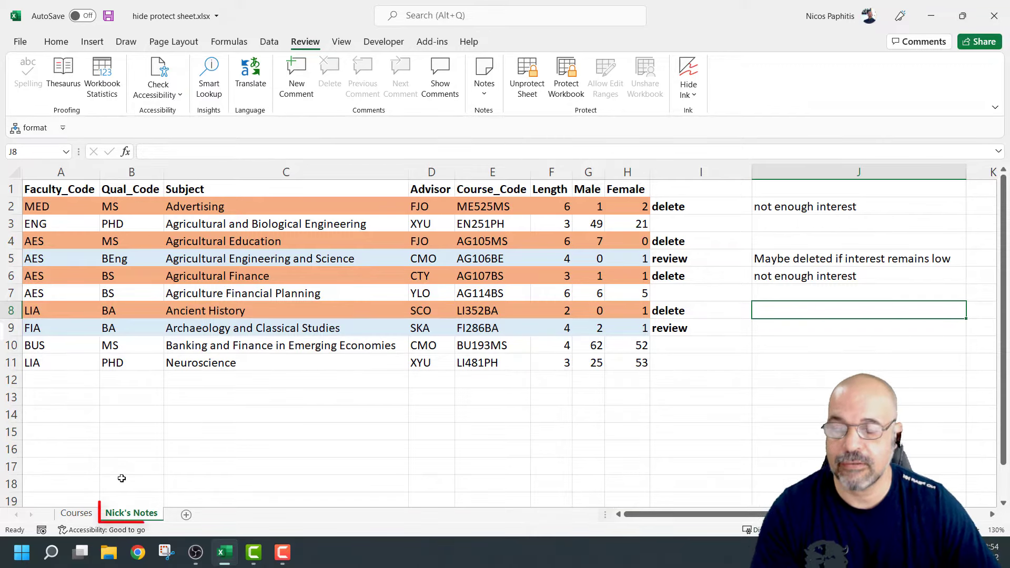
Hide the Nick's Notes worksheet from its tab menu, leaving only Courses visible
right_click(131, 516)
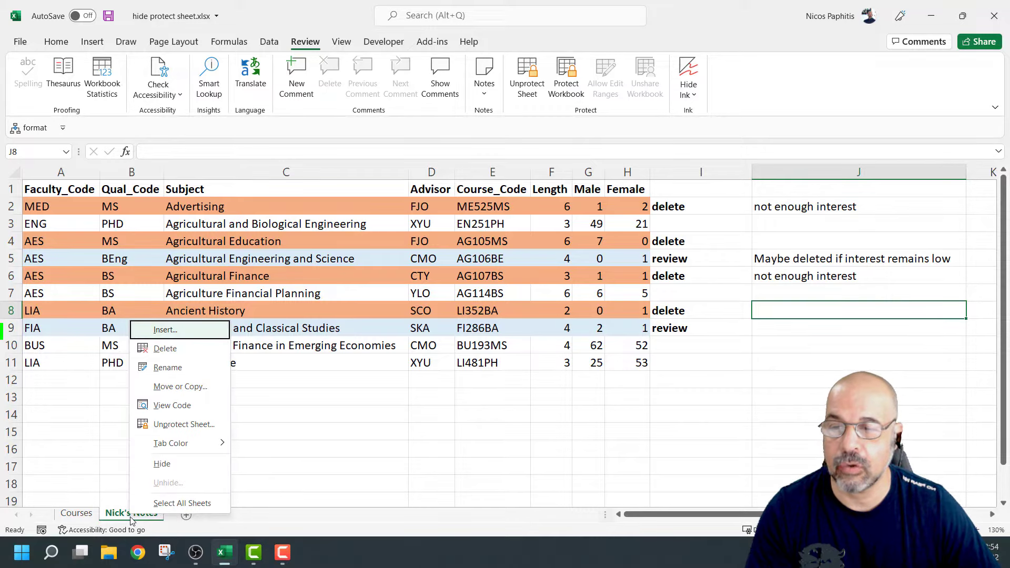
left_click(191, 468)
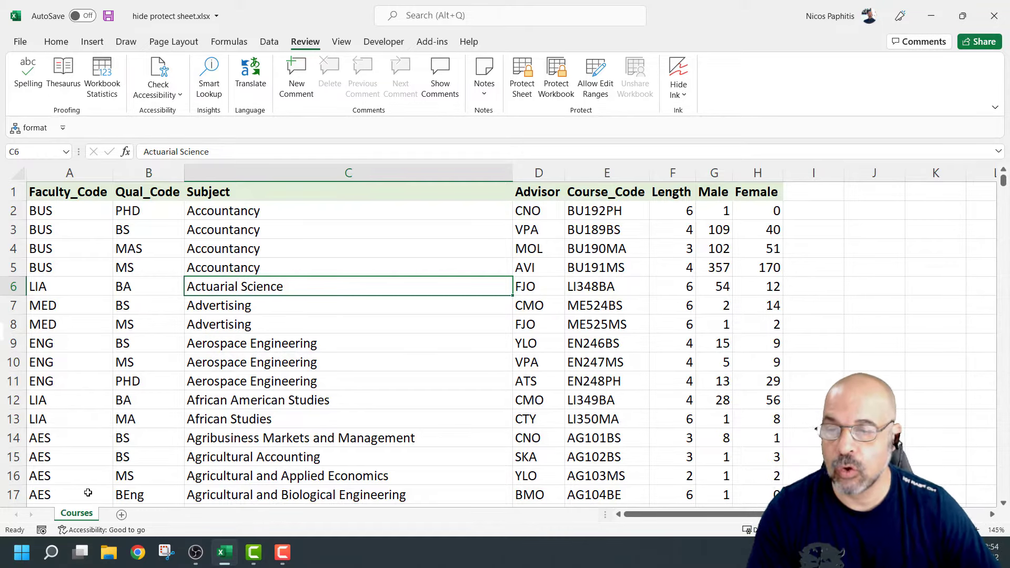
Unhide the Nick's Notes sheet from the Unhide list
right_click(70, 517)
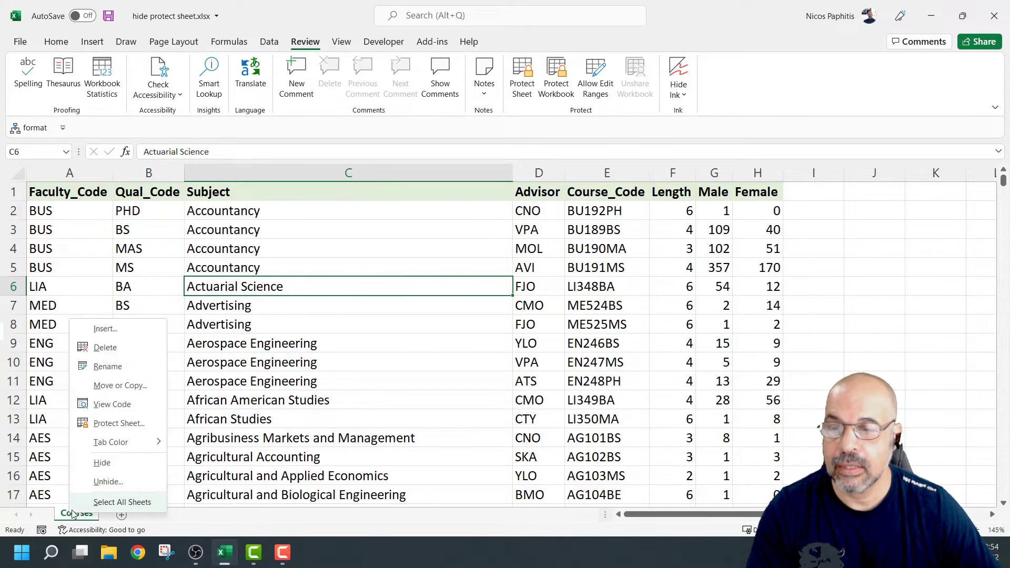
left_click(107, 482)
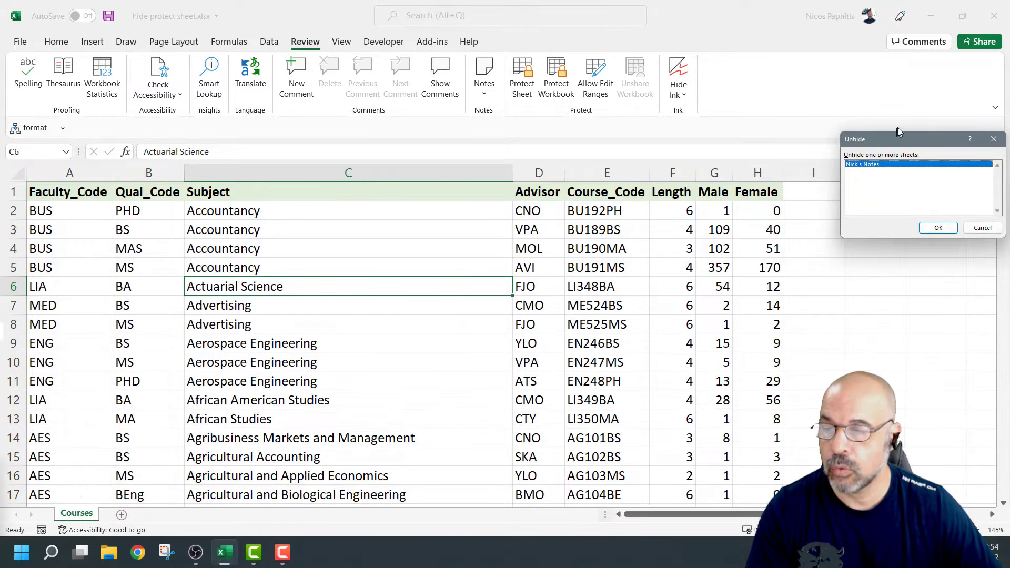
left_click_drag(975, 143, 362, 225)
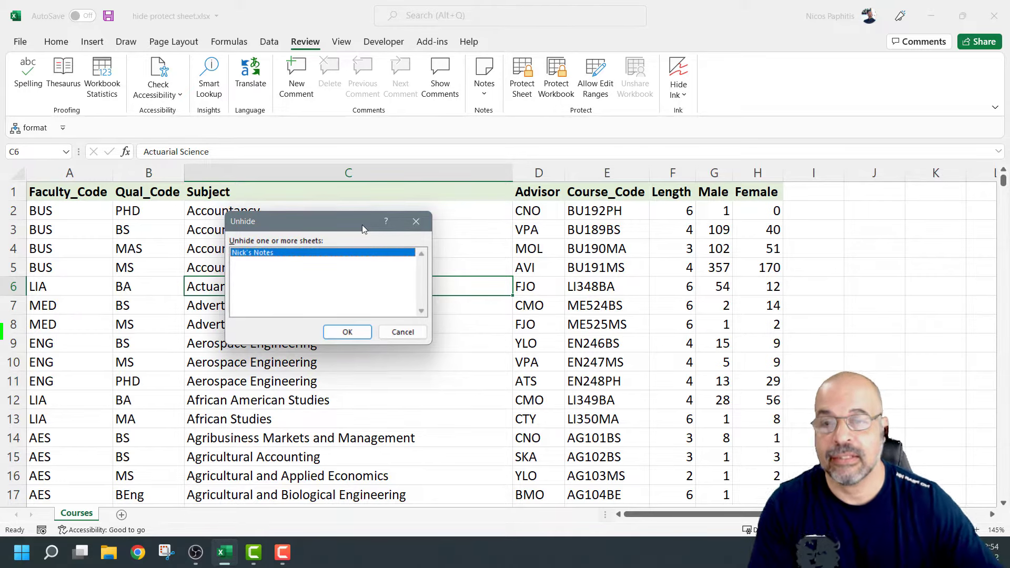
left_click(348, 332)
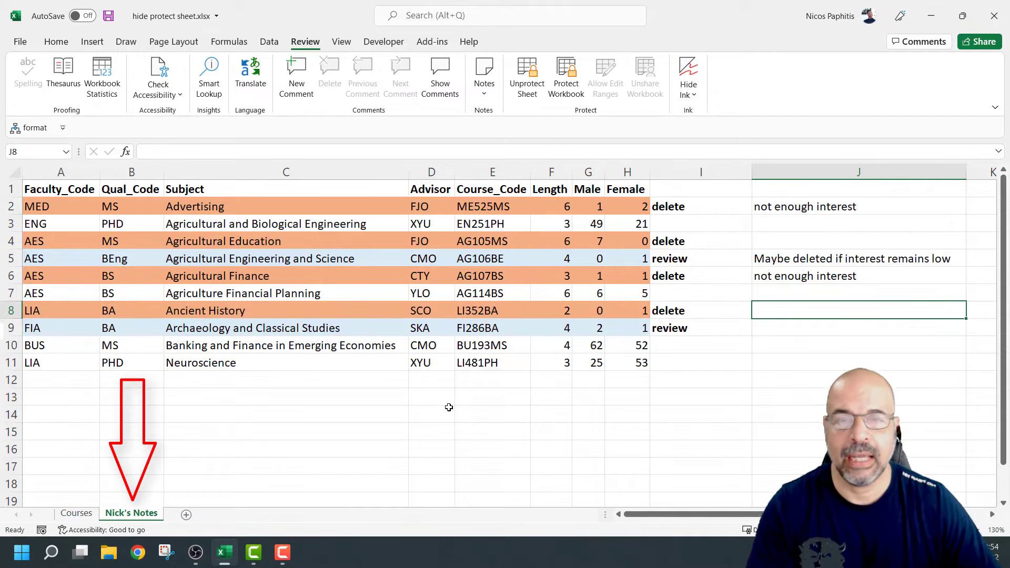
Try editing cell C9 and dismiss the protected-sheet warning
left_click(361, 398)
left_click(351, 331)
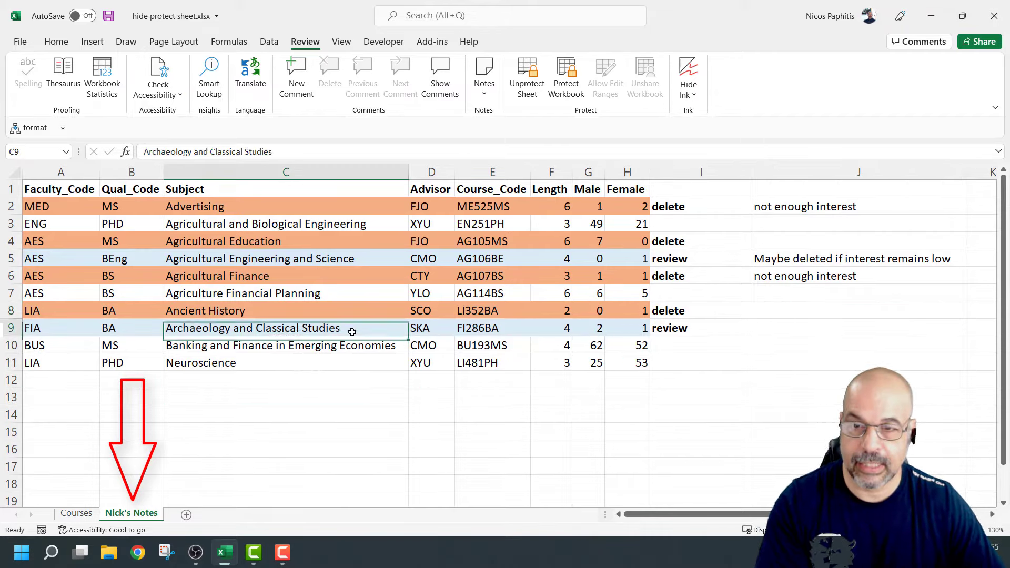
double_click(352, 331)
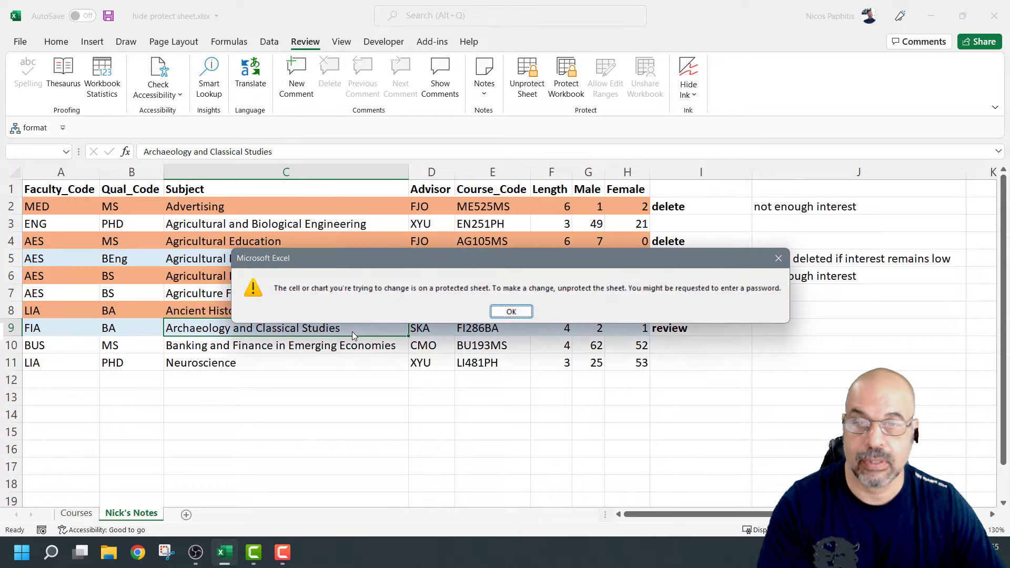
left_click(512, 312)
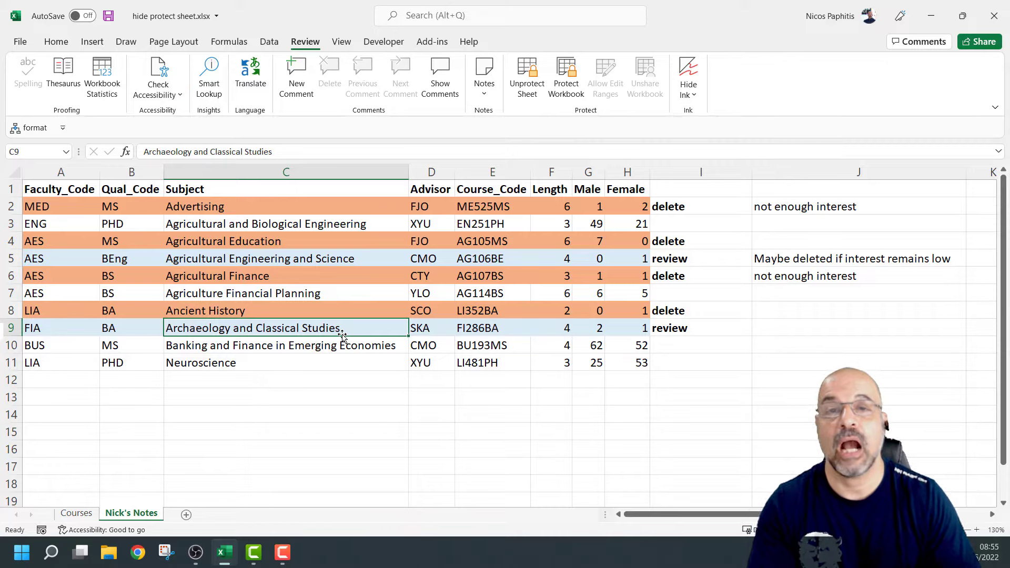
Hide the Nick's Notes tab once more via its right-click menu
right_click(132, 518)
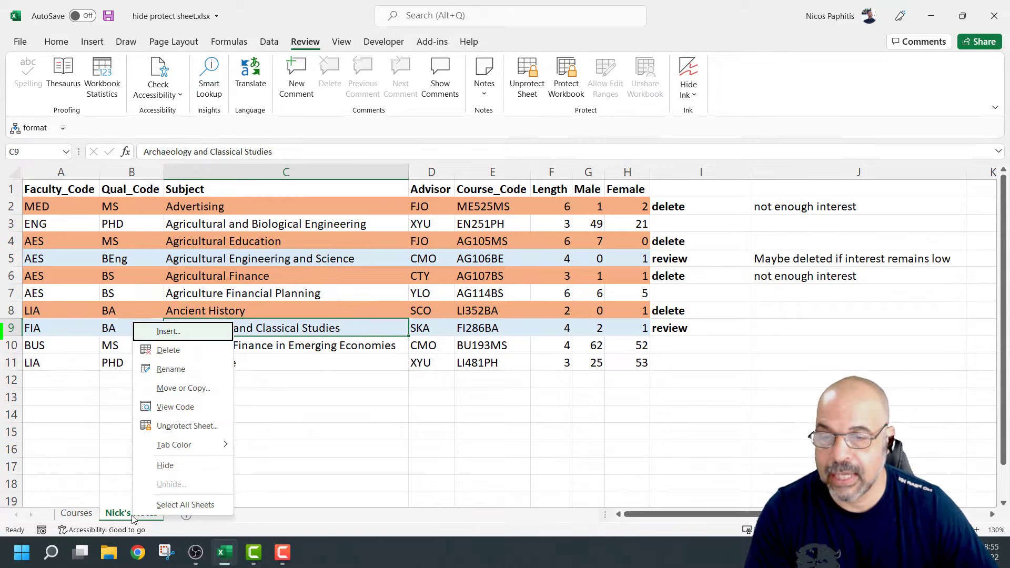
left_click(198, 465)
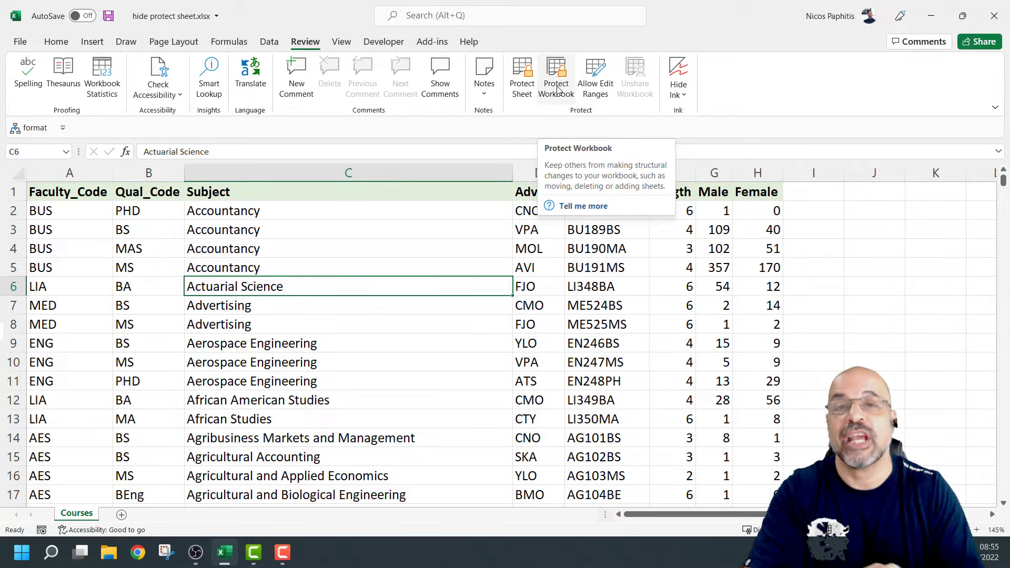
Lock the workbook structure with a password, entered and then confirmed
left_click(558, 90)
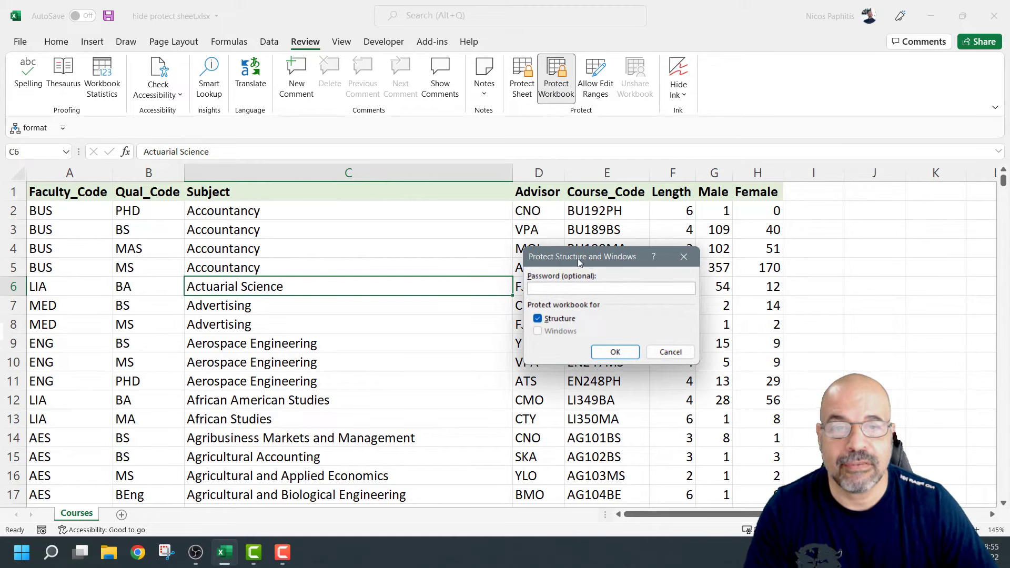
left_click_drag(577, 257, 455, 205)
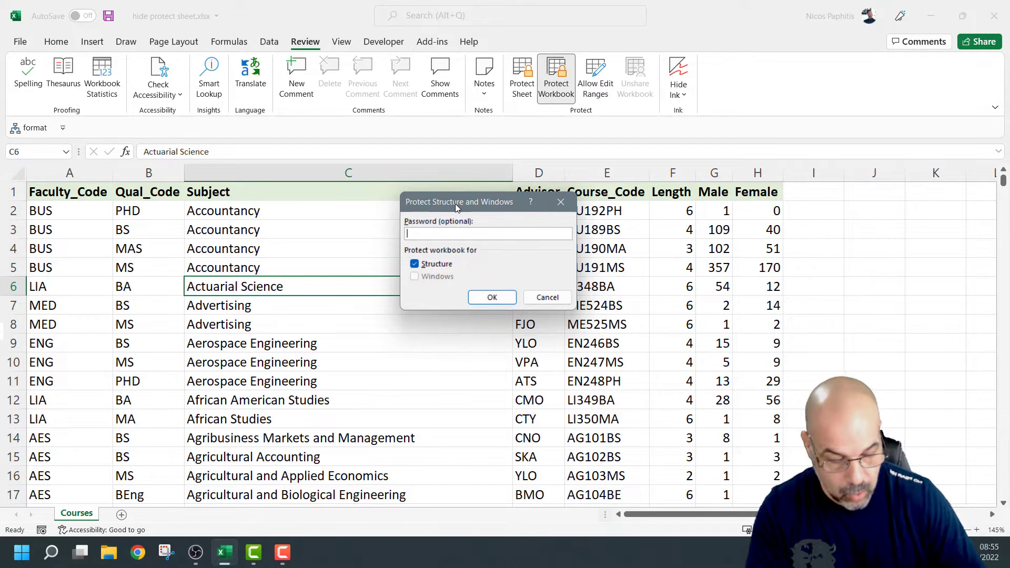
type("123")
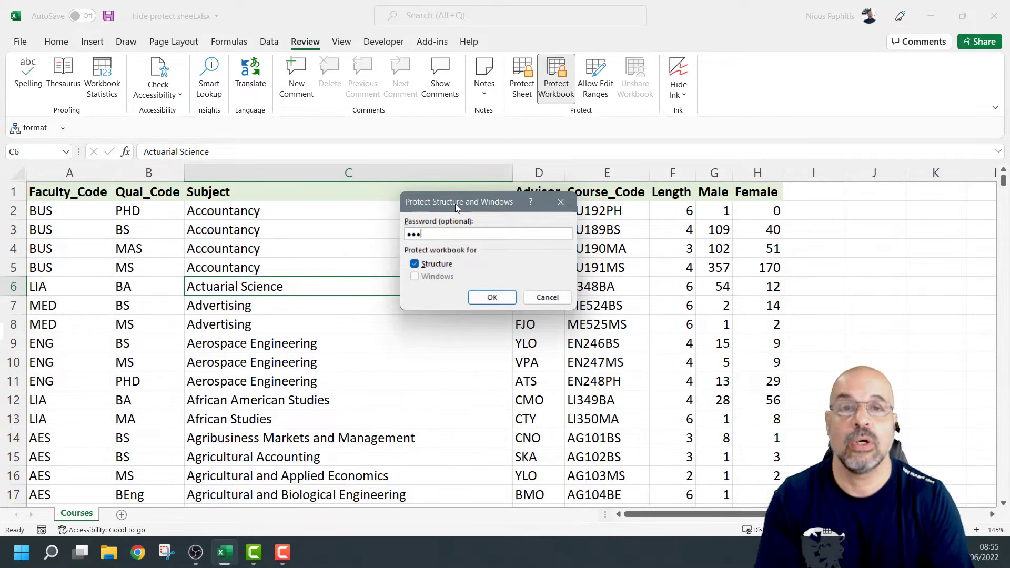
left_click(487, 297)
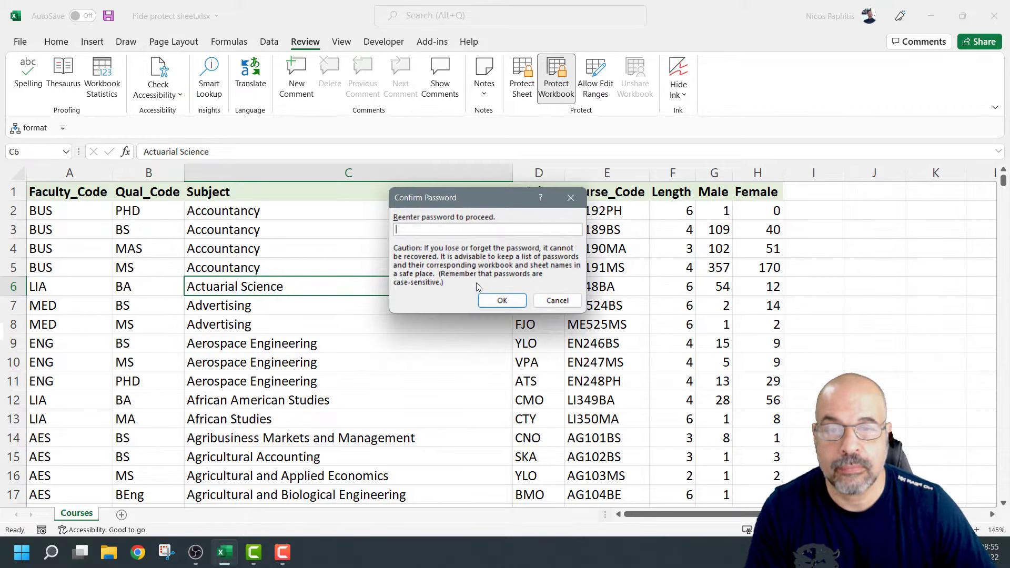
type("123")
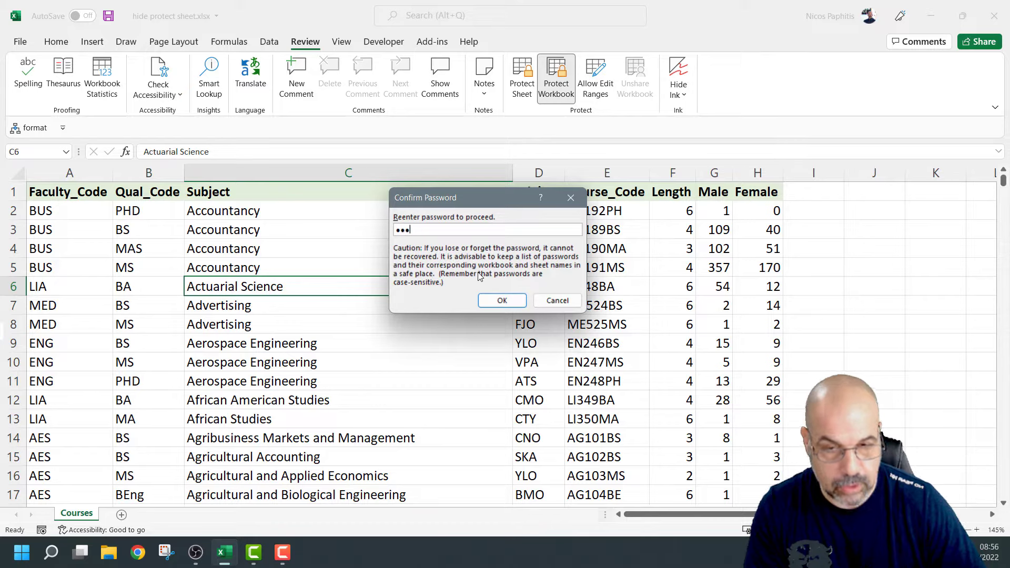
left_click(498, 300)
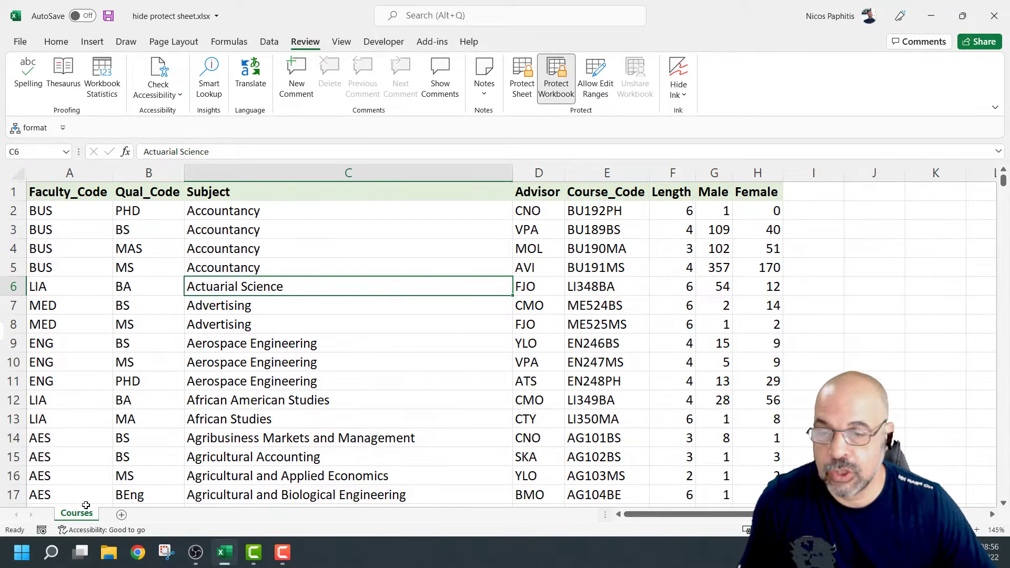
right_click(86, 514)
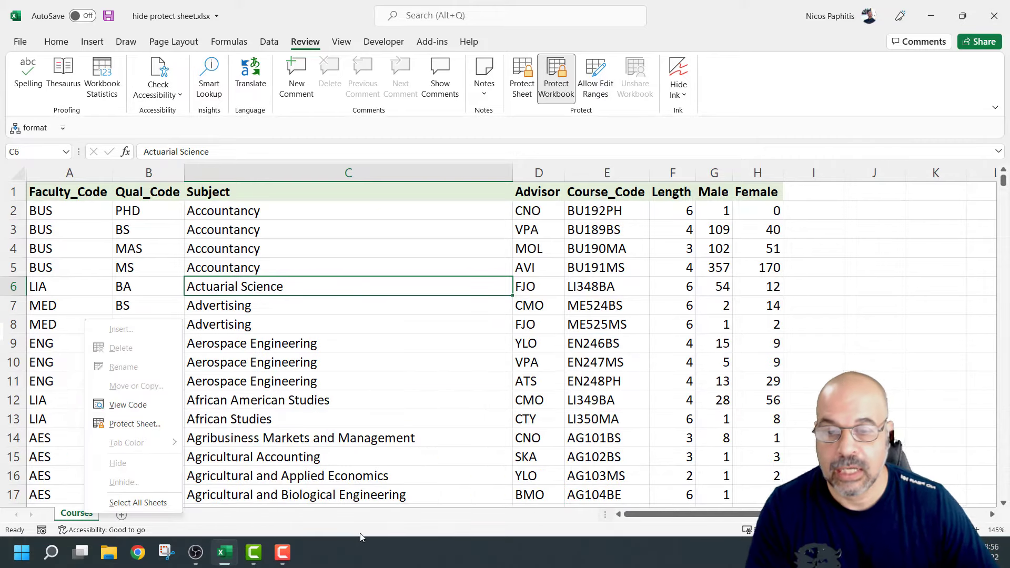
left_click(296, 529)
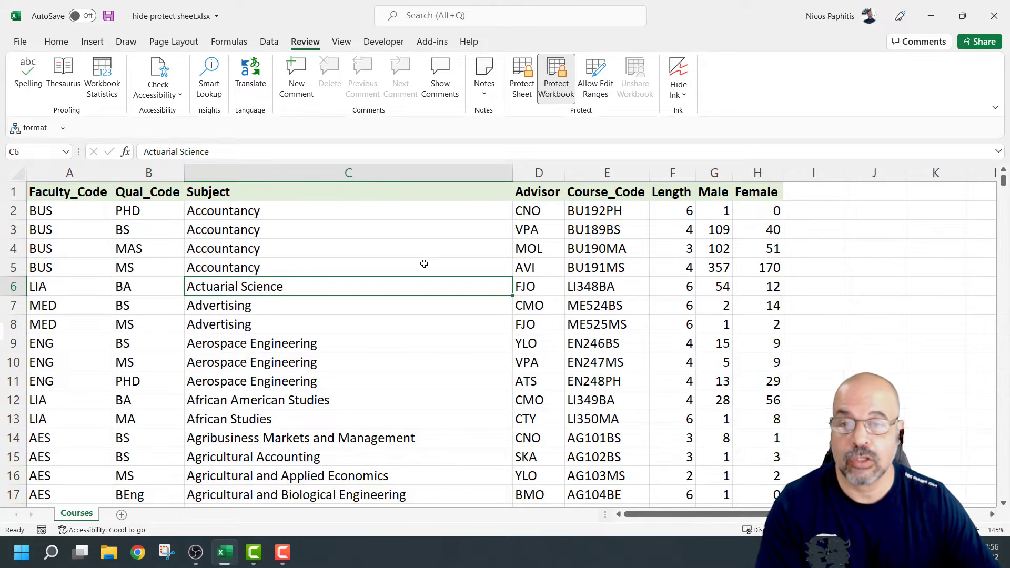
left_click(383, 242)
type("dfasfarg")
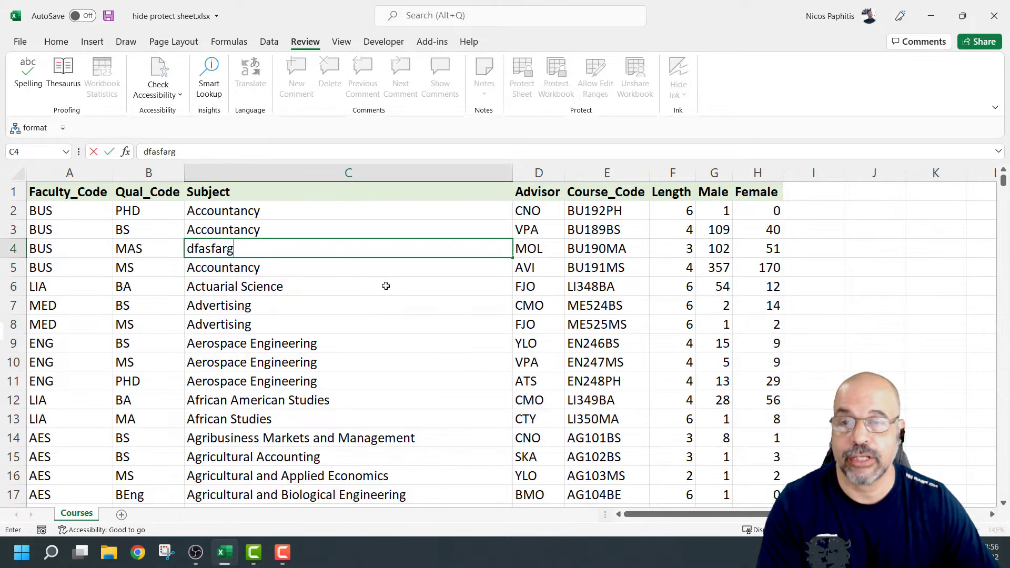
left_click(386, 285)
left_click(351, 249)
key("ctrl+z")
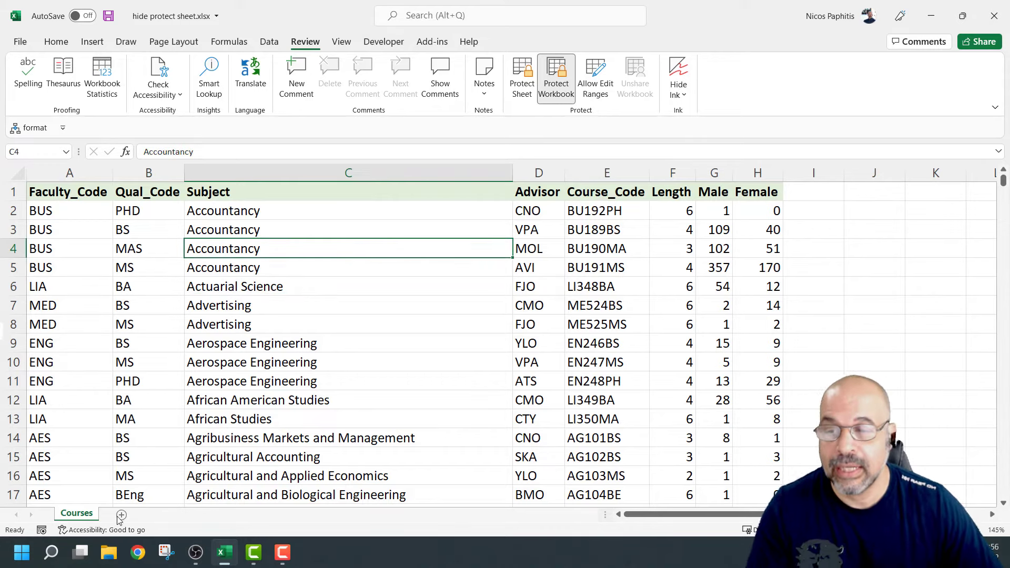
right_click(82, 514)
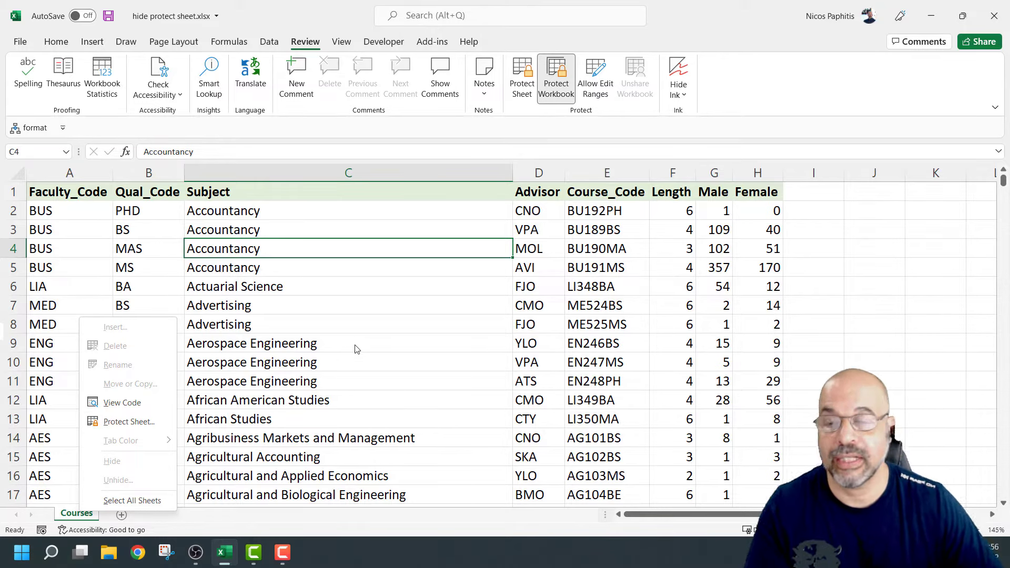
left_click(411, 265)
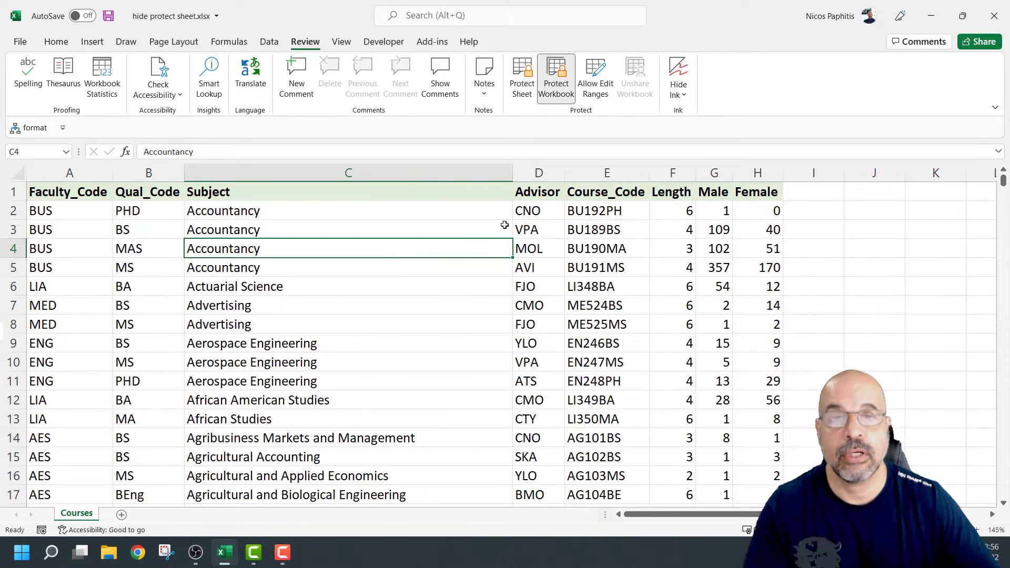
left_click(387, 361)
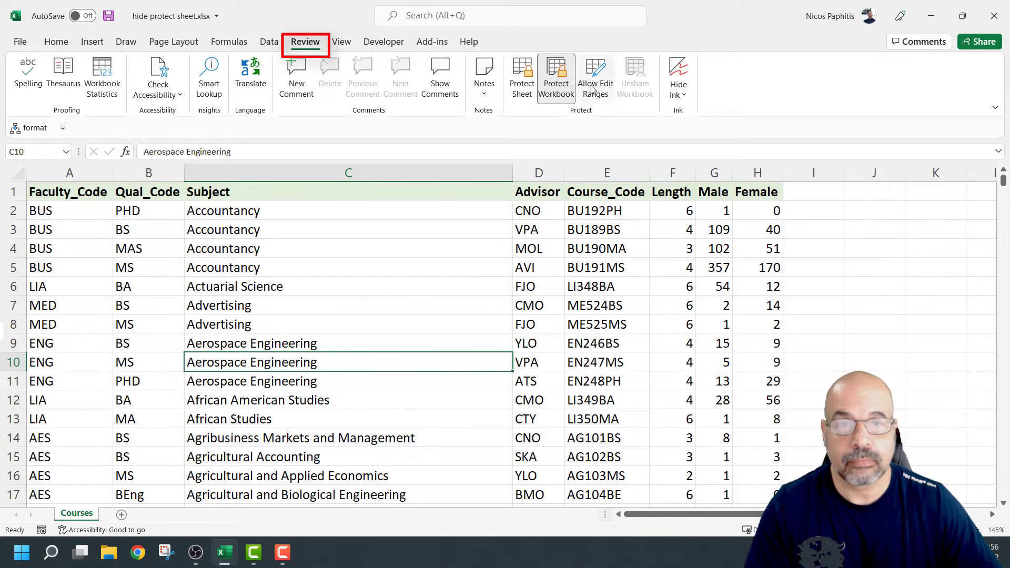
Remove the workbook structure password and unhide the Nick's Notes sheet
left_click(555, 79)
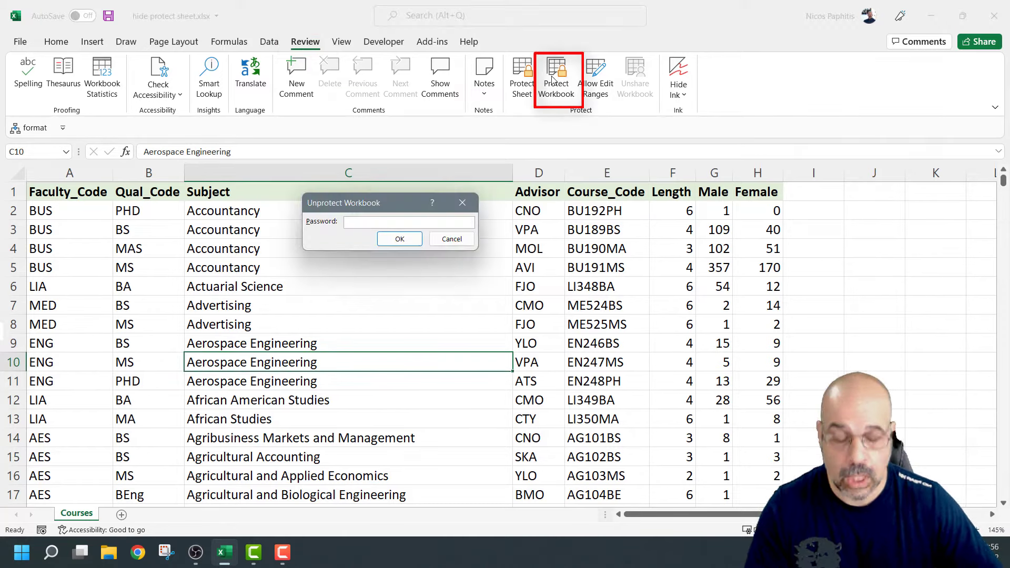
type("123")
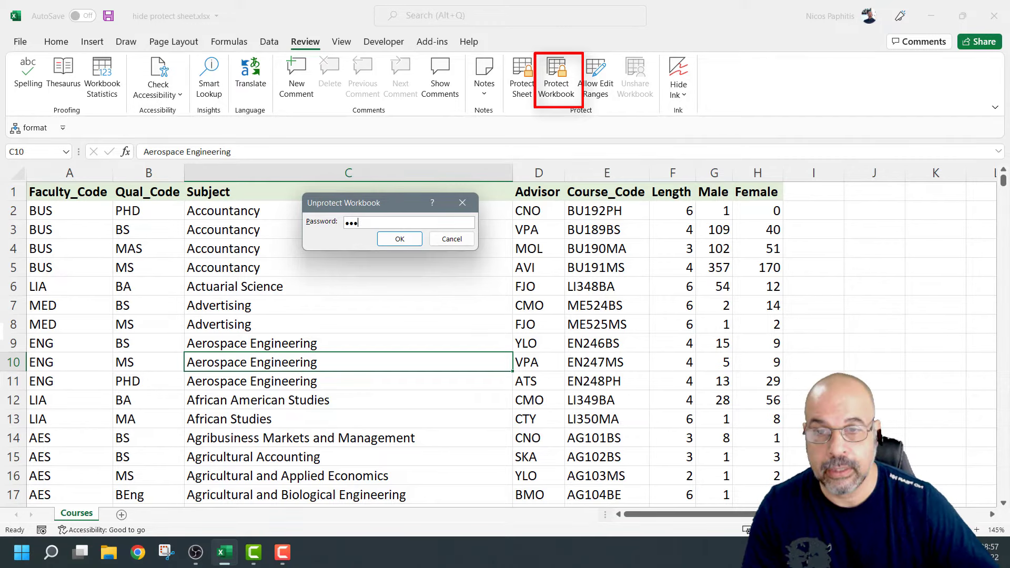
left_click(403, 240)
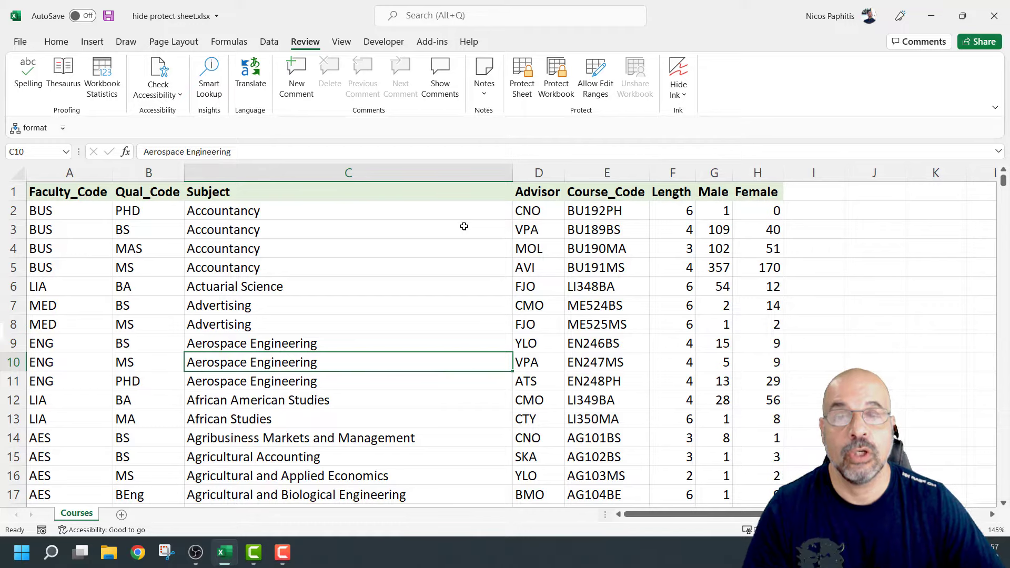
right_click(81, 518)
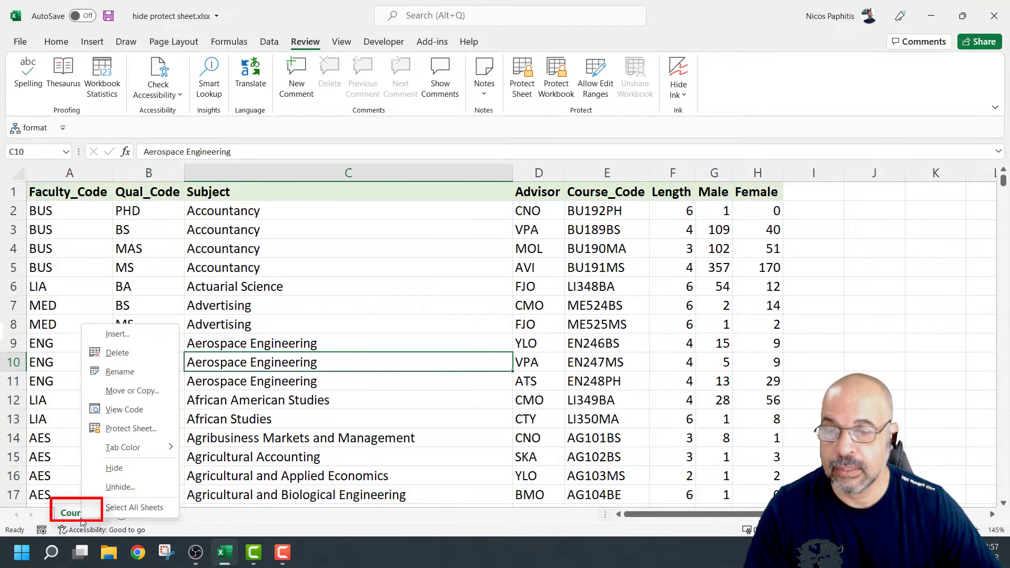
left_click(140, 482)
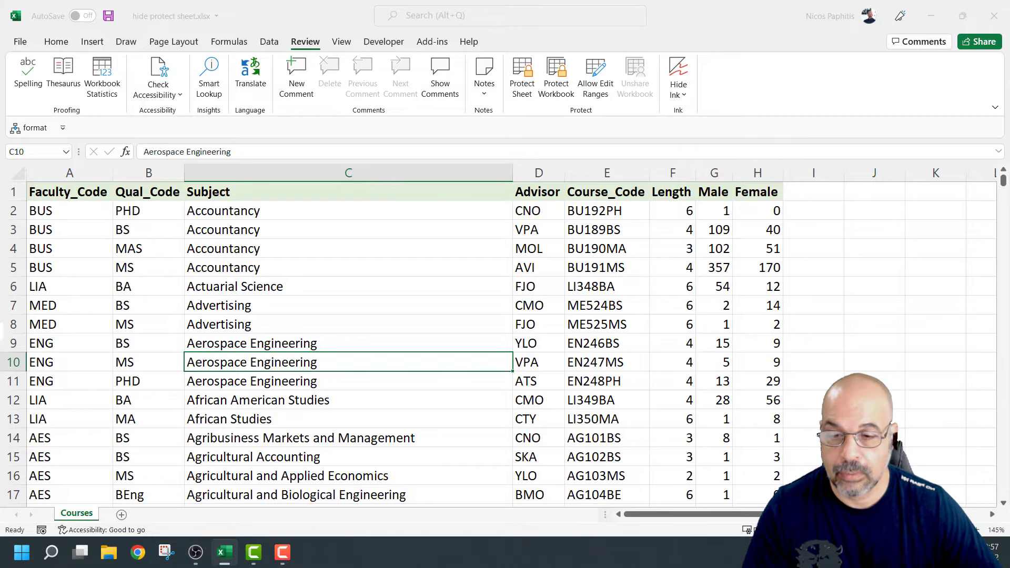
left_click_drag(320, 329, 400, 216)
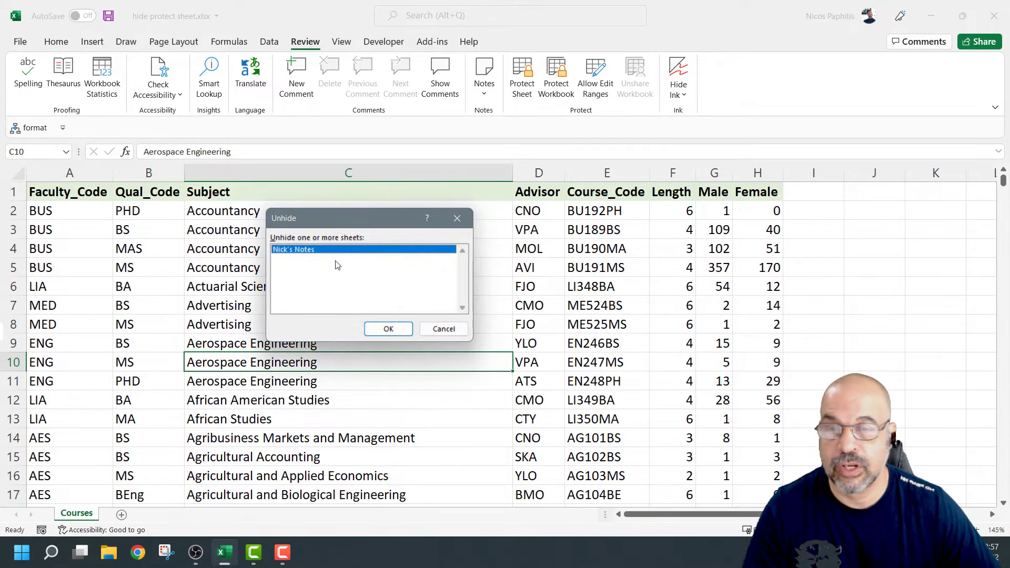
left_click(388, 329)
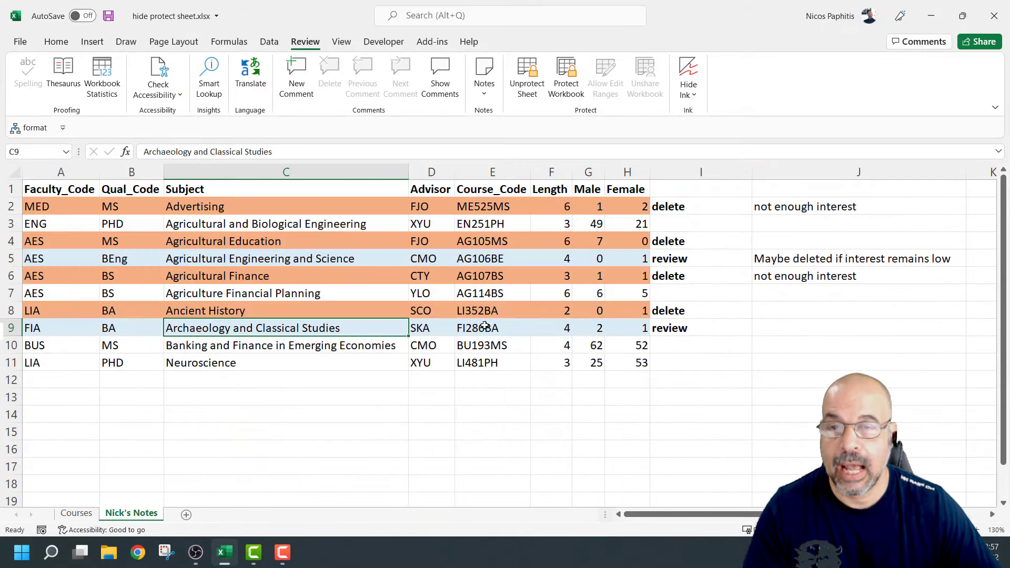
Confirm cell C12 refuses edits, then remove the sheet's password protection
left_click(373, 379)
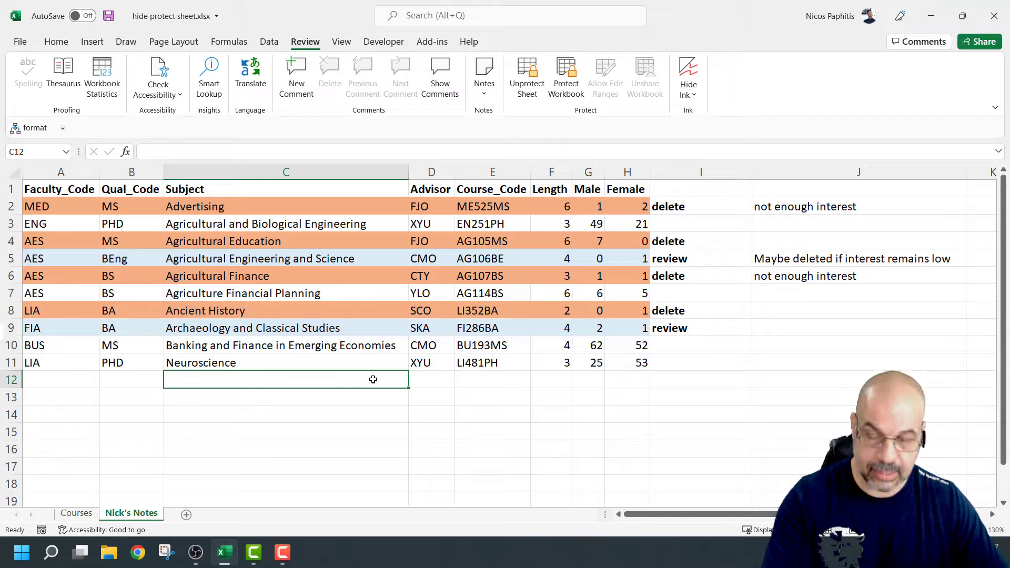
double_click(373, 379)
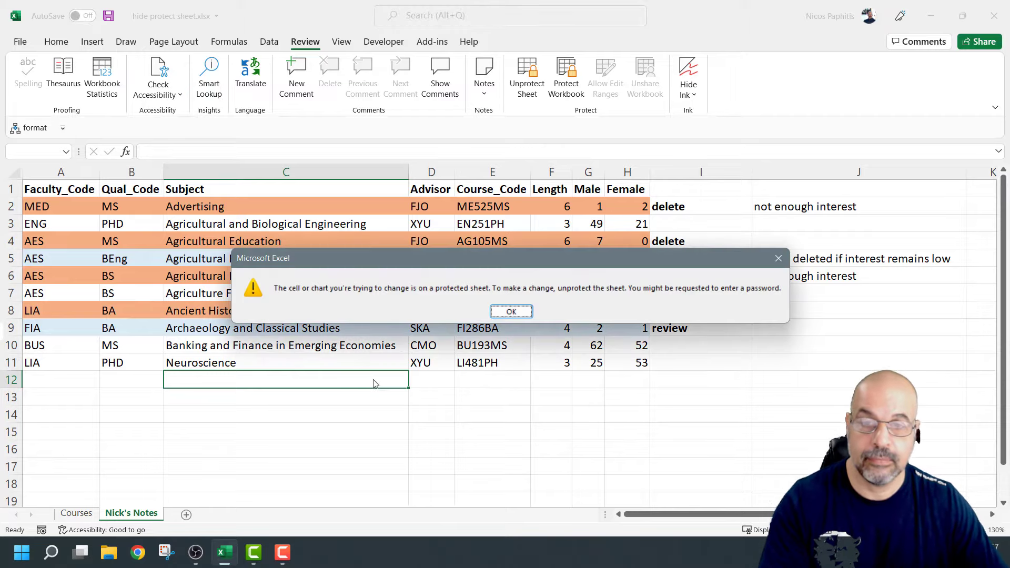
left_click(511, 312)
left_click(531, 73)
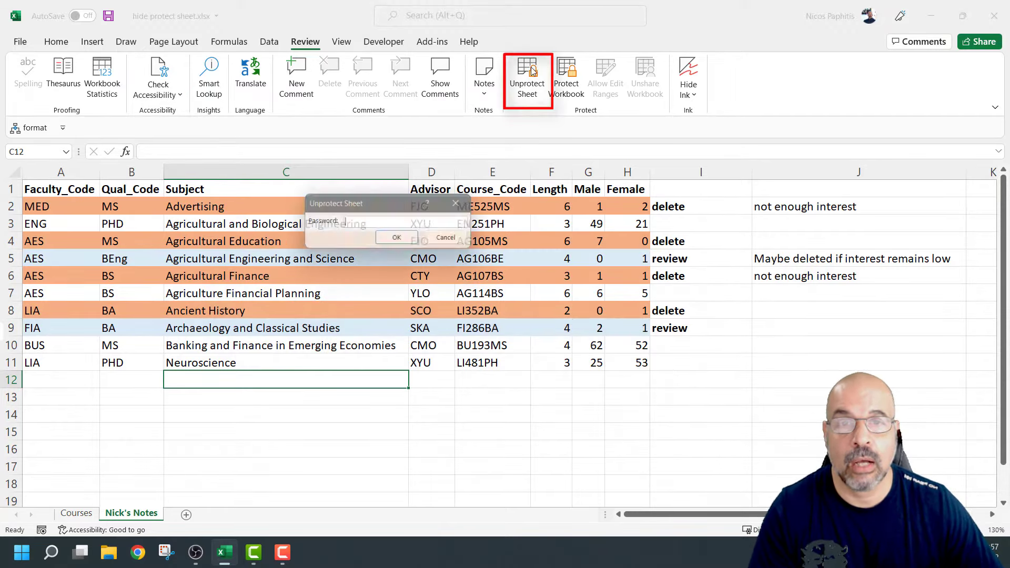
type("p")
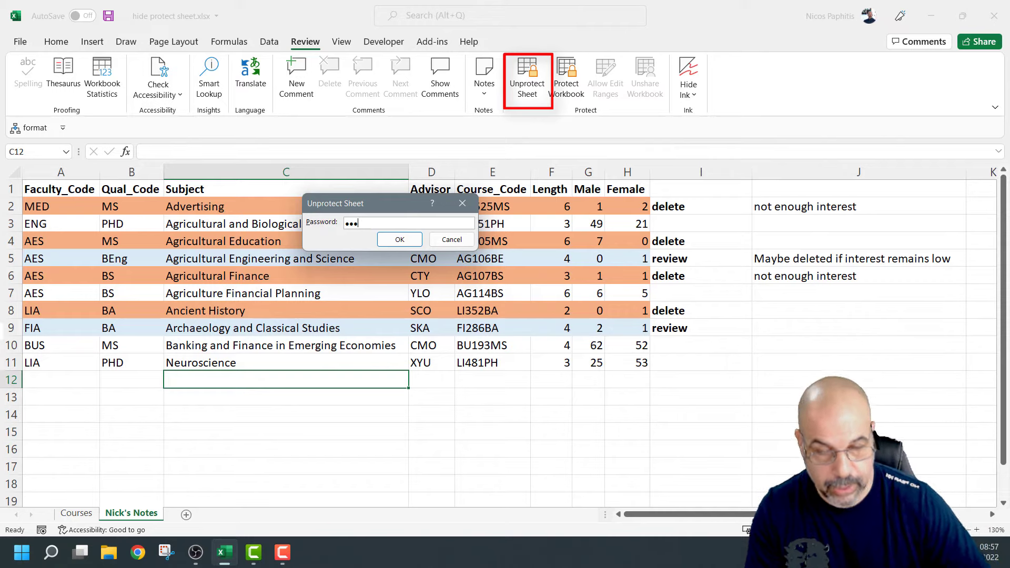
left_click(401, 240)
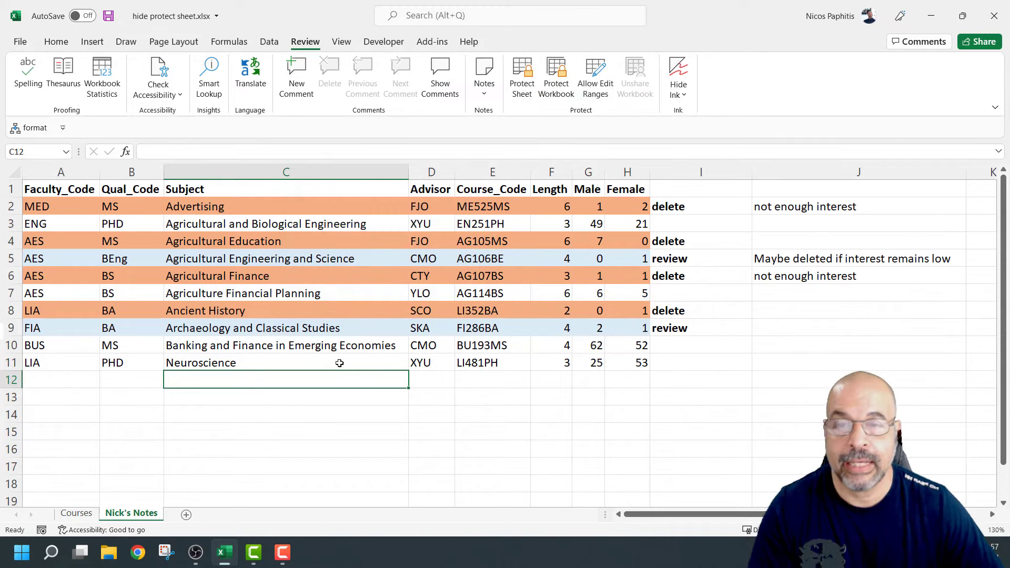
left_click(335, 347)
Save and close the workbook, then reopen hide protect sheet.xlsx from the desktop
left_click(320, 236)
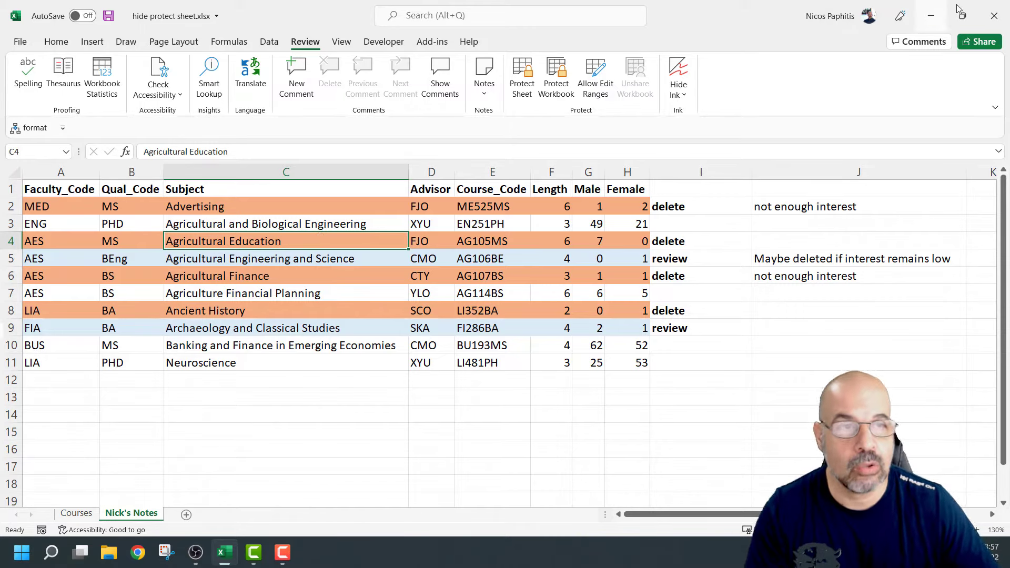
left_click(994, 16)
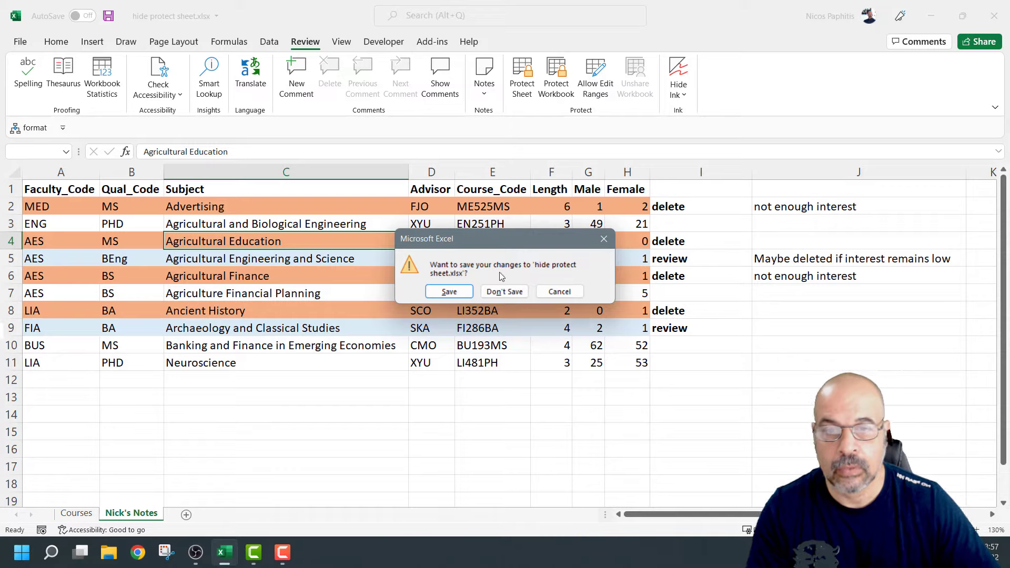
left_click(449, 292)
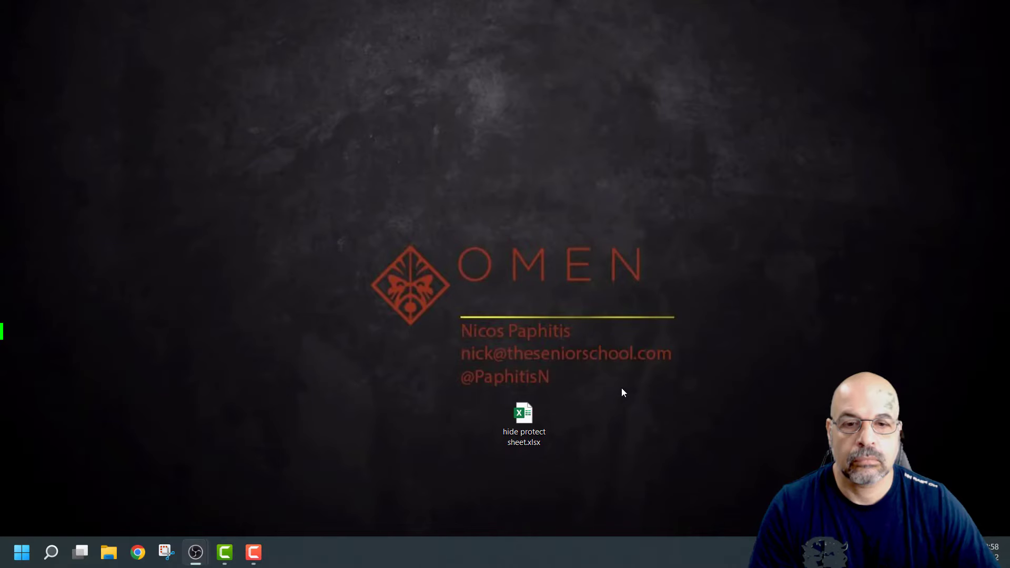
double_click(542, 427)
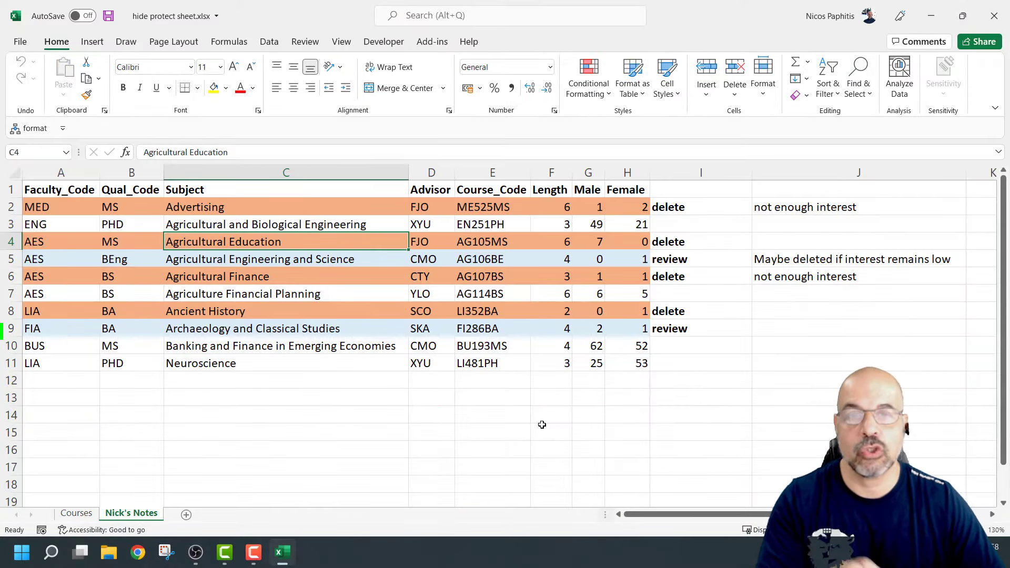
Enter test text 'dfgdfgd' in C13 to confirm editing works, then delete it
left_click(334, 397)
type("dfgdfgd")
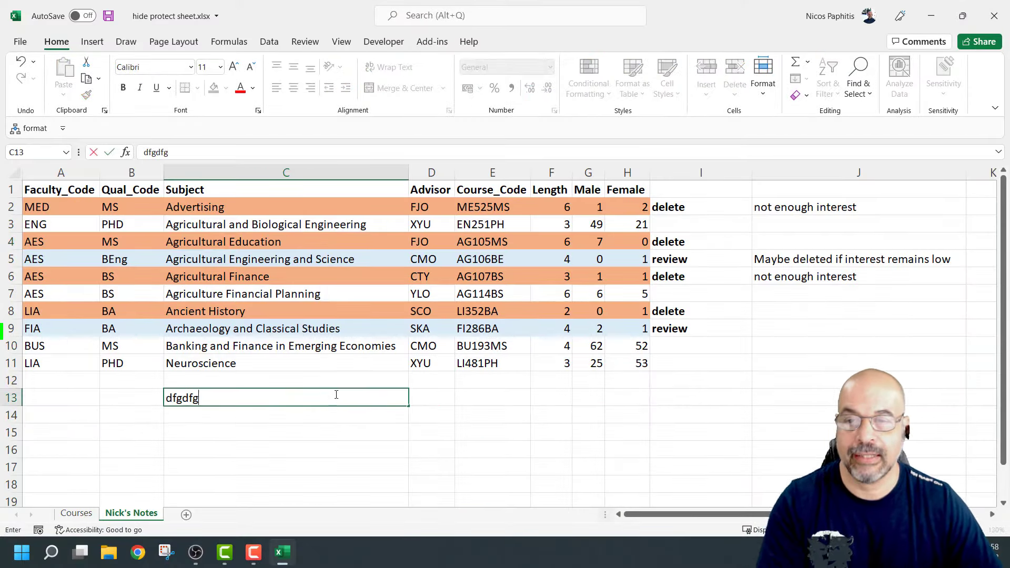
left_click(363, 430)
left_click(348, 402)
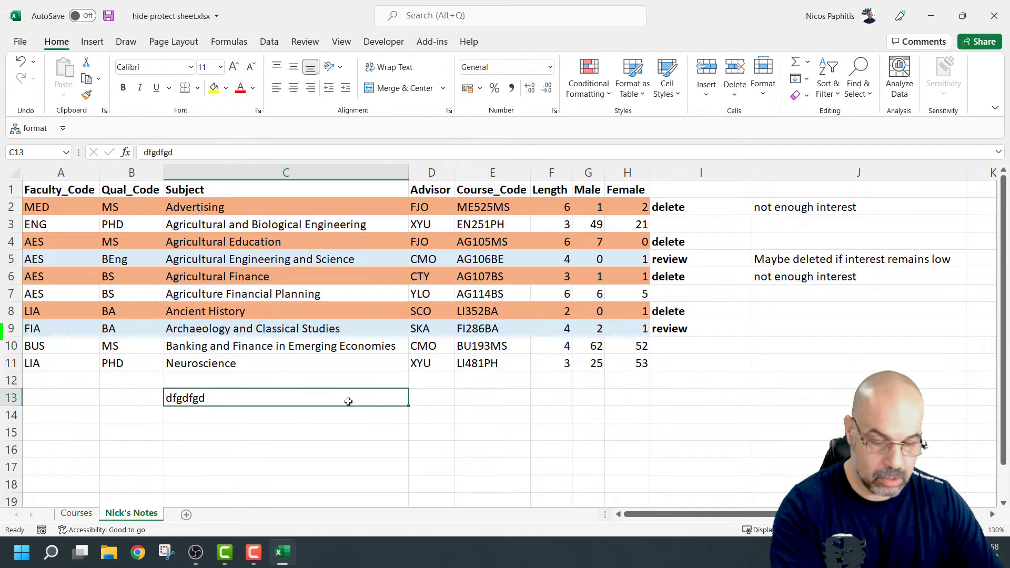
key("Delete")
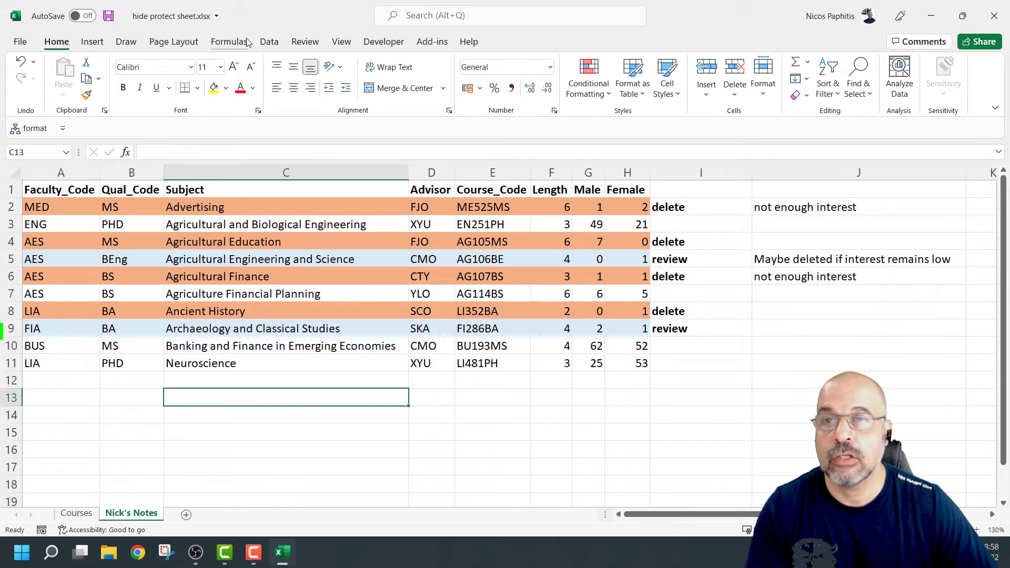
Re-protect Nick's Notes with a confirmed password; cancel the Protect Workbook dialog
left_click(303, 42)
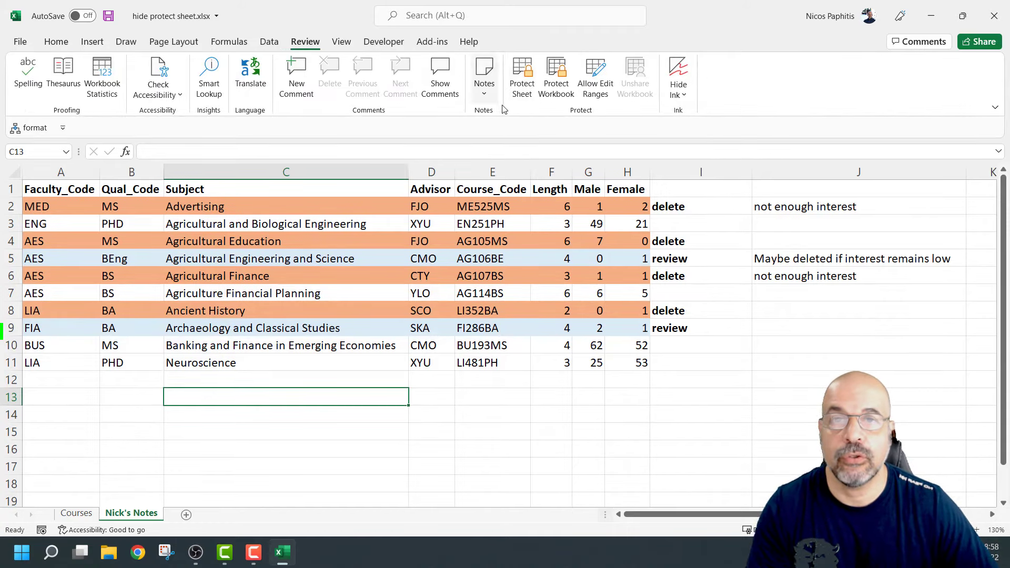
left_click(527, 85)
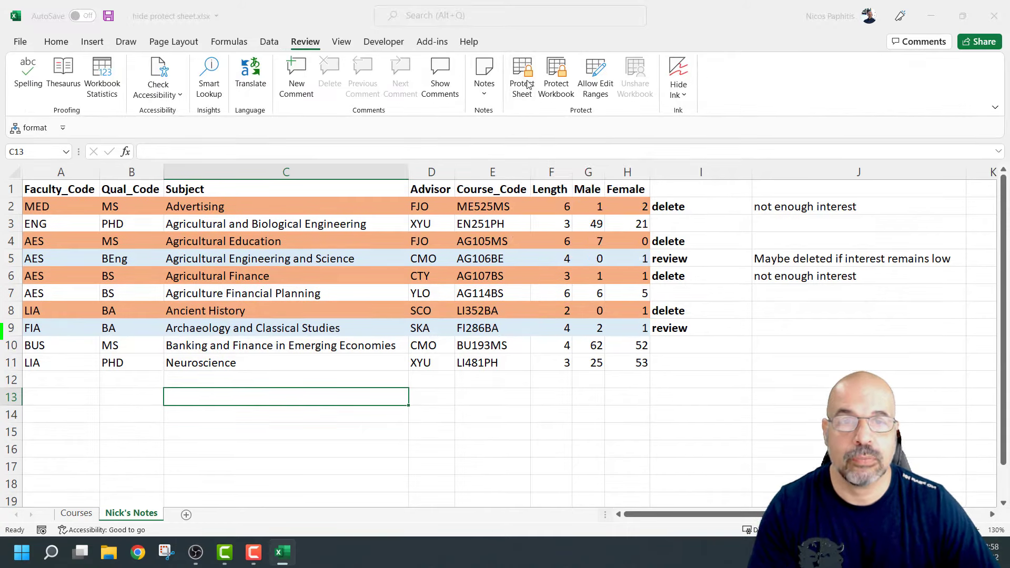
type("123")
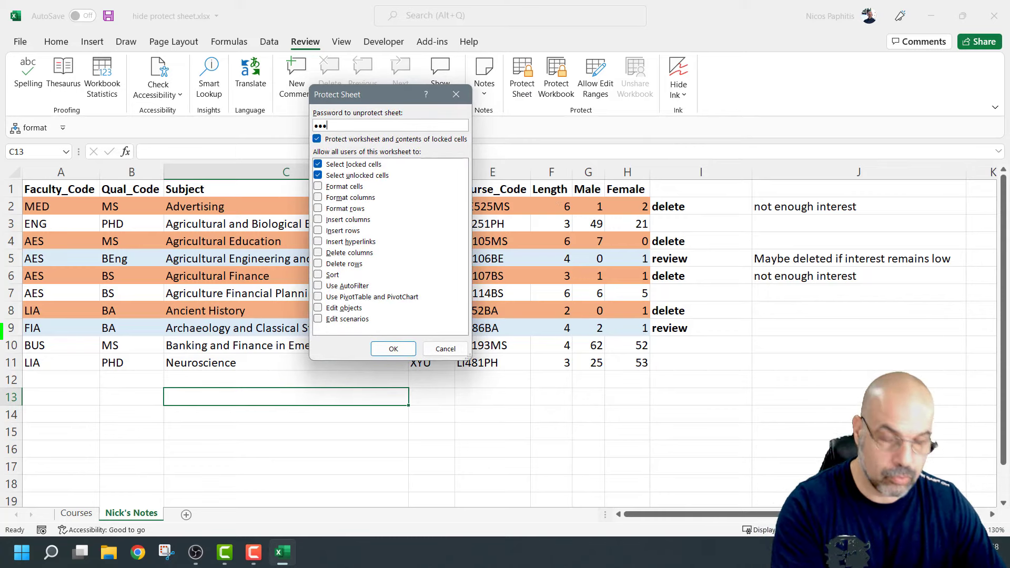
left_click(407, 351)
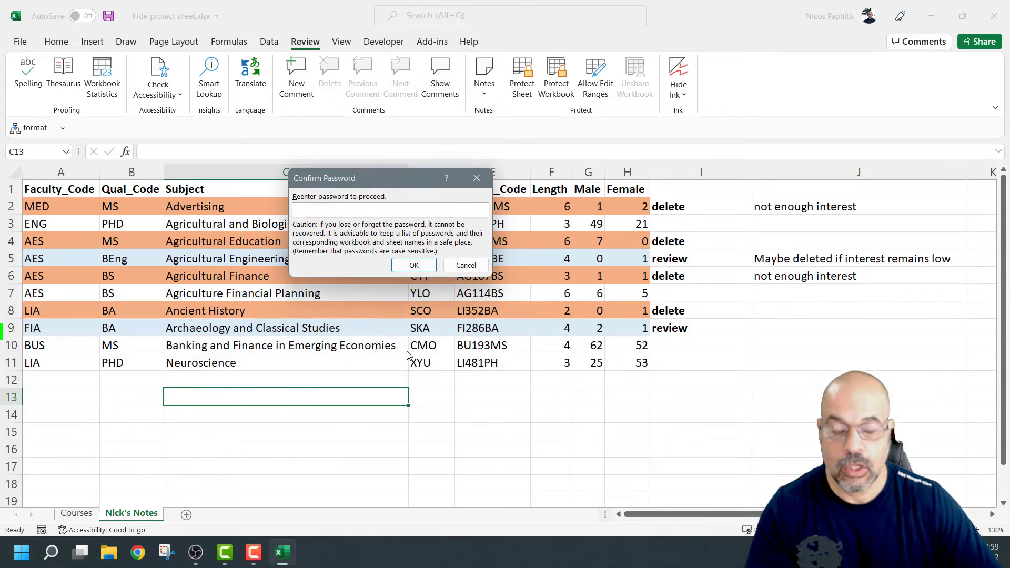
type("123")
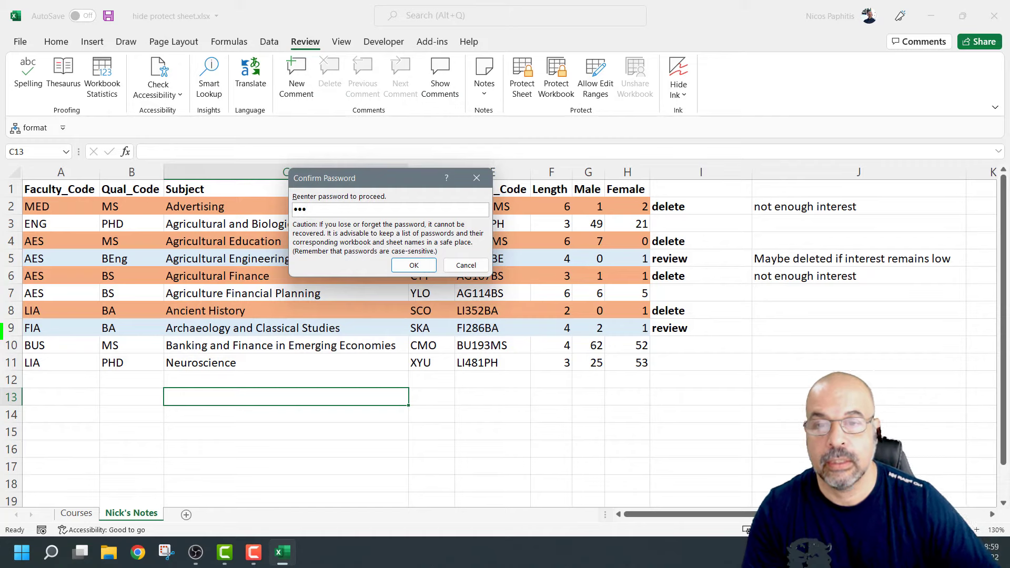
left_click(414, 265)
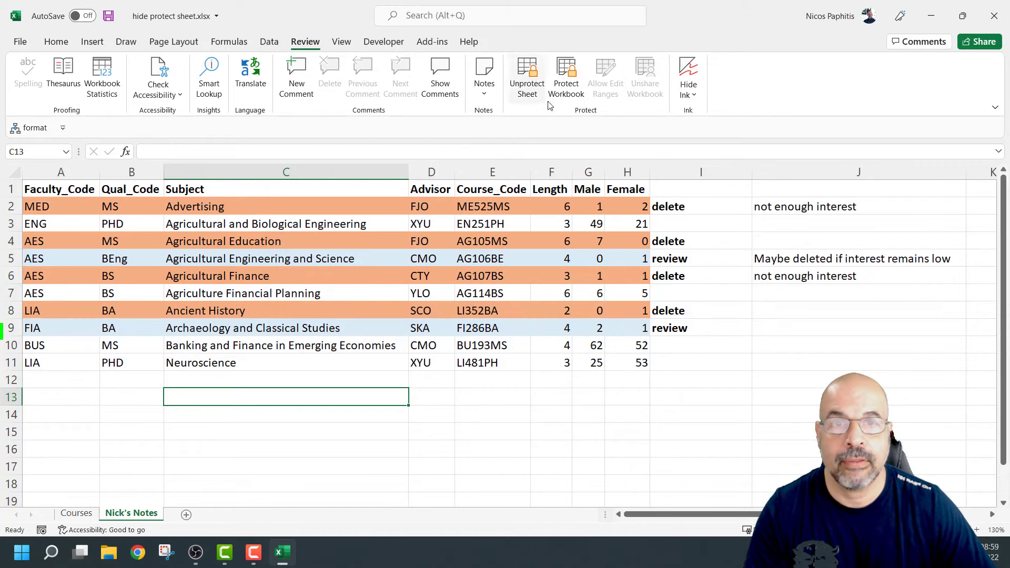
left_click(566, 79)
left_click(545, 298)
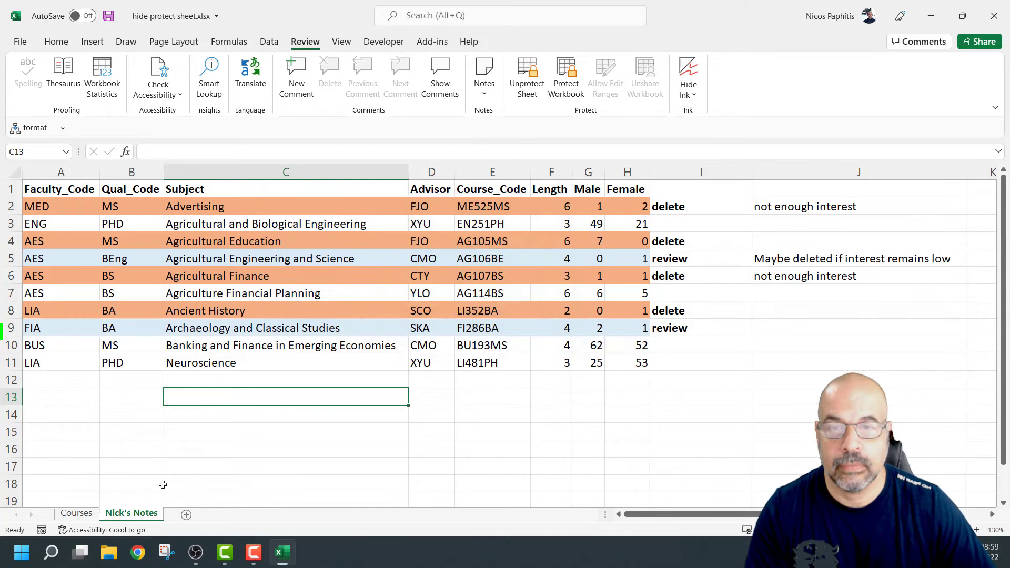
Hide Nick's Notes and lock the workbook structure with a confirmed password
right_click(117, 516)
left_click(169, 469)
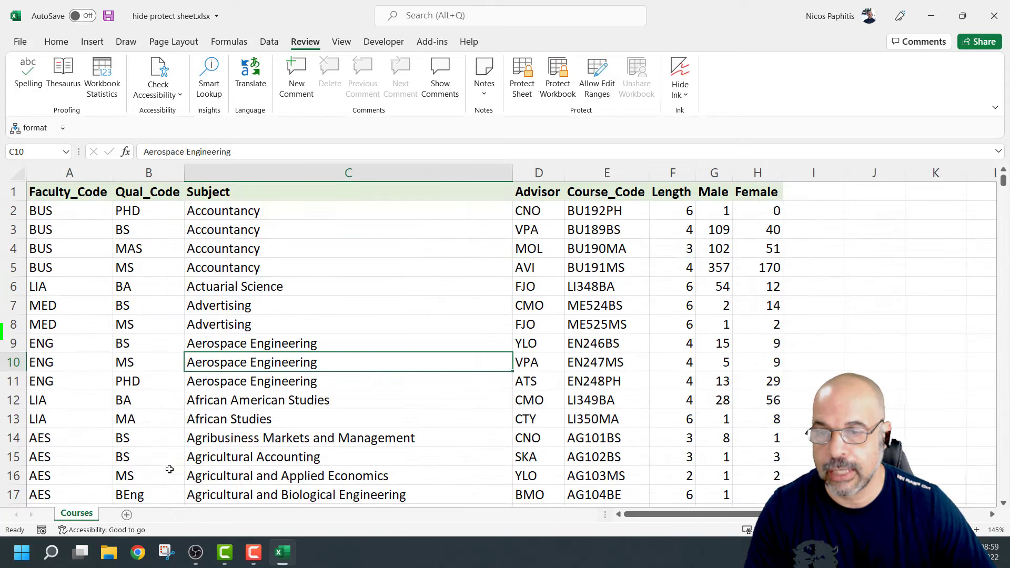
left_click(558, 78)
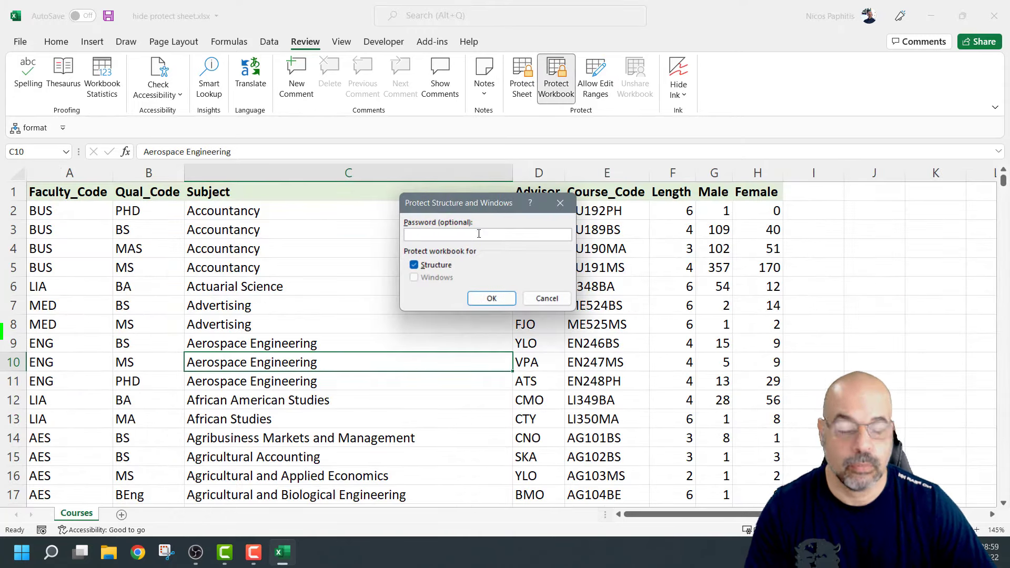
type("123")
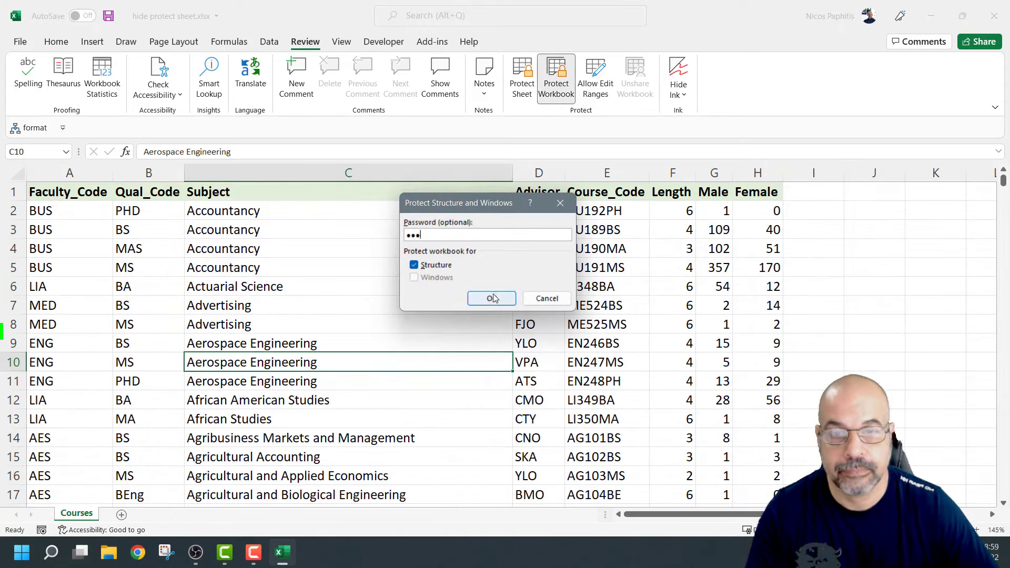
left_click(493, 298)
type("123")
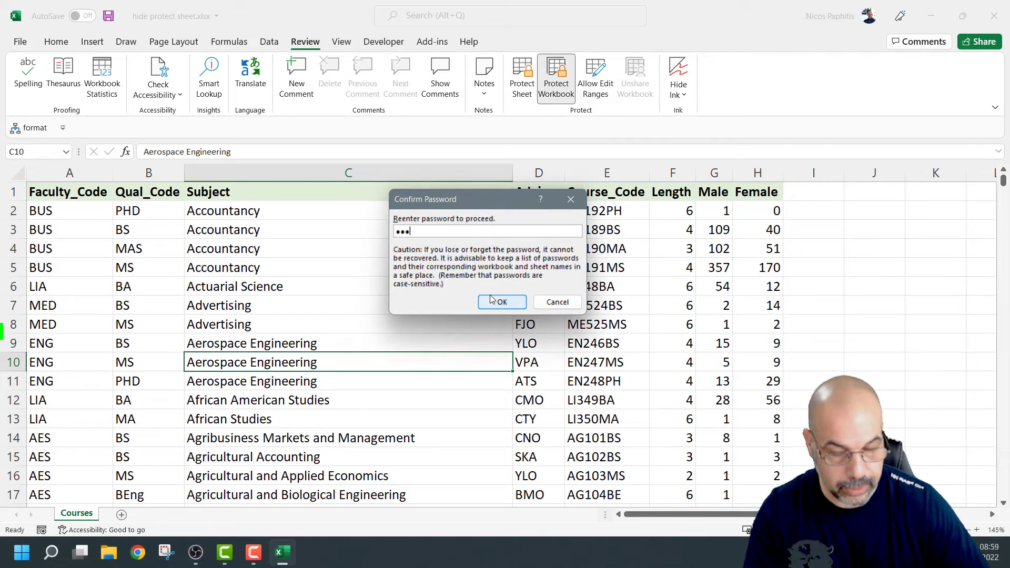
left_click(503, 302)
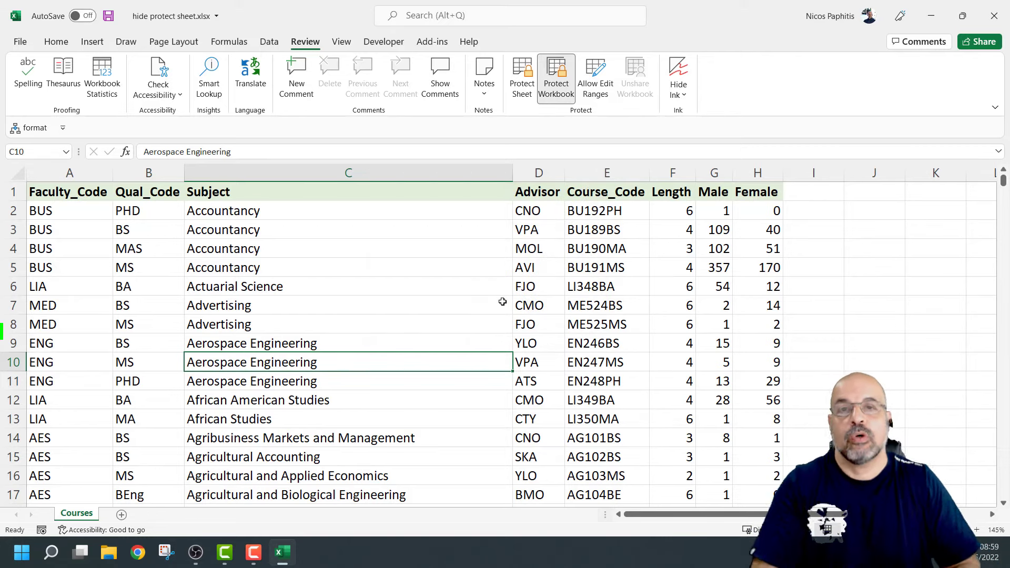